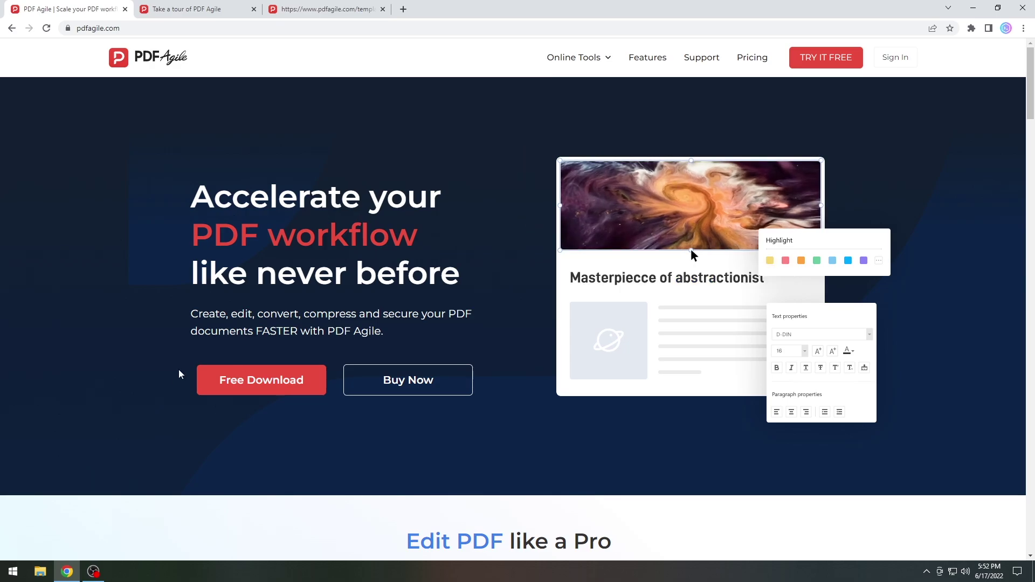
# - Scroll down the PDF Agile home page, then switch to the 'Take a tour of PDF Agile' features tab
pyautogui.scroll(-4, 273, 315)
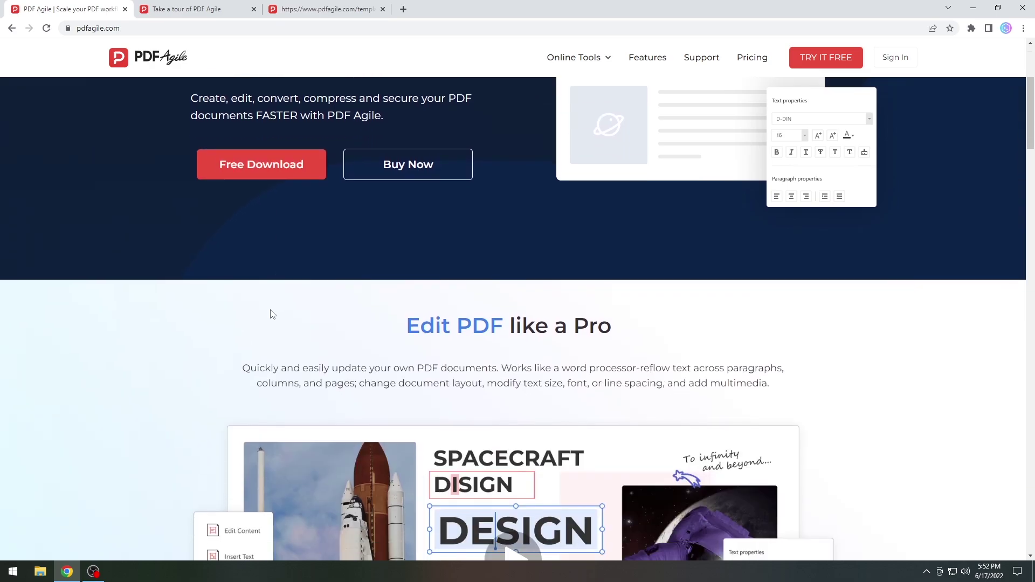
pyautogui.scroll(-4, 313, 282)
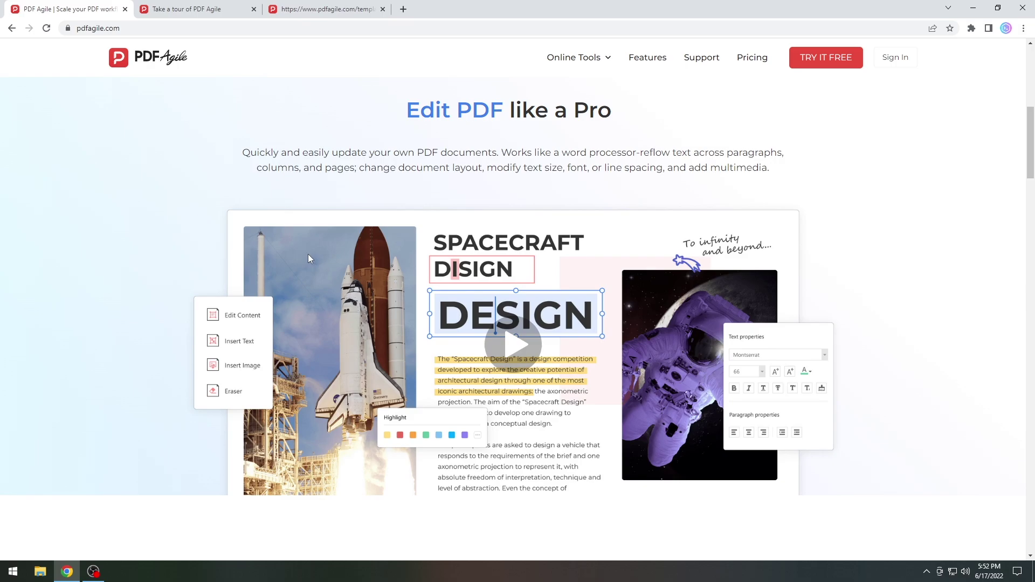
pyautogui.scroll(-3, 308, 254)
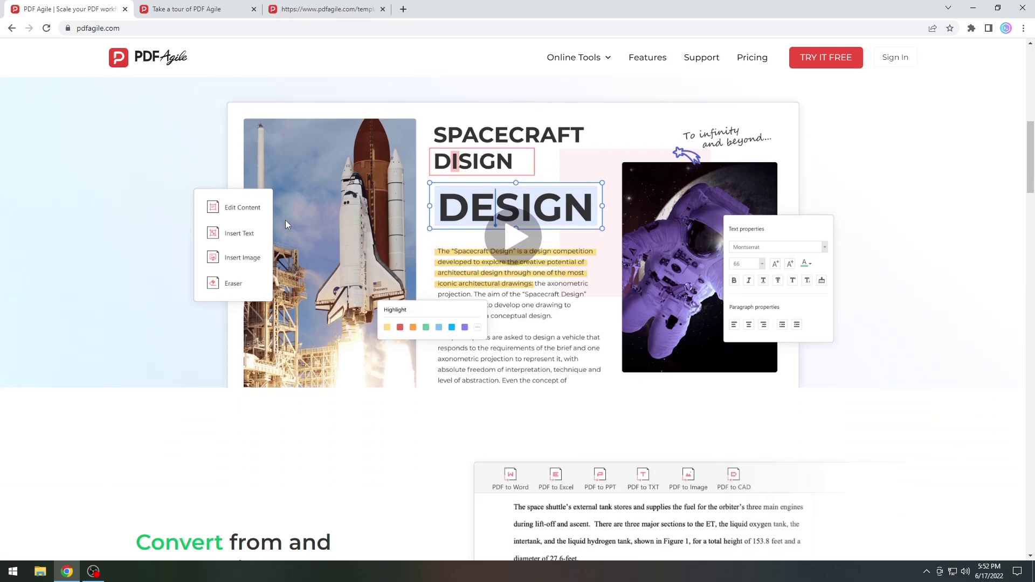
pyautogui.scroll(-3, 467, 237)
pyautogui.click(186, 9)
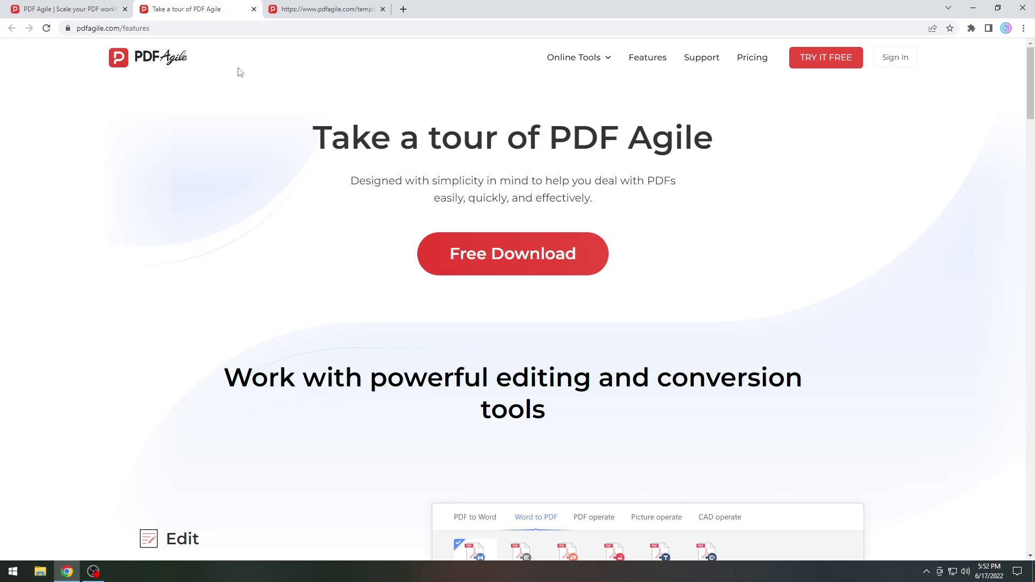
# - Scroll through the features page, then switch to the templates tab and browse the templates
pyautogui.scroll(-6, 352, 233)
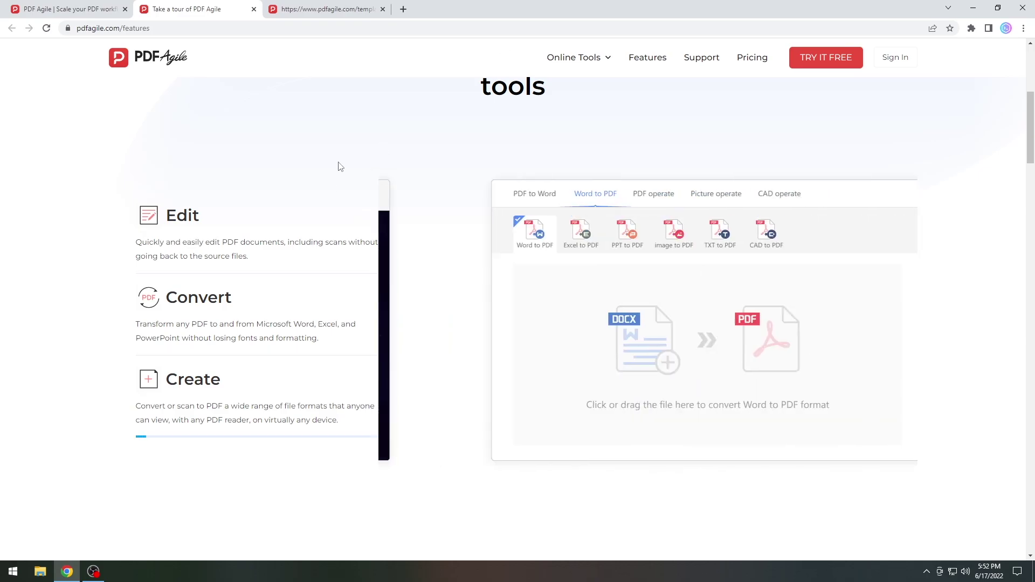
pyautogui.scroll(-9, 393, 133)
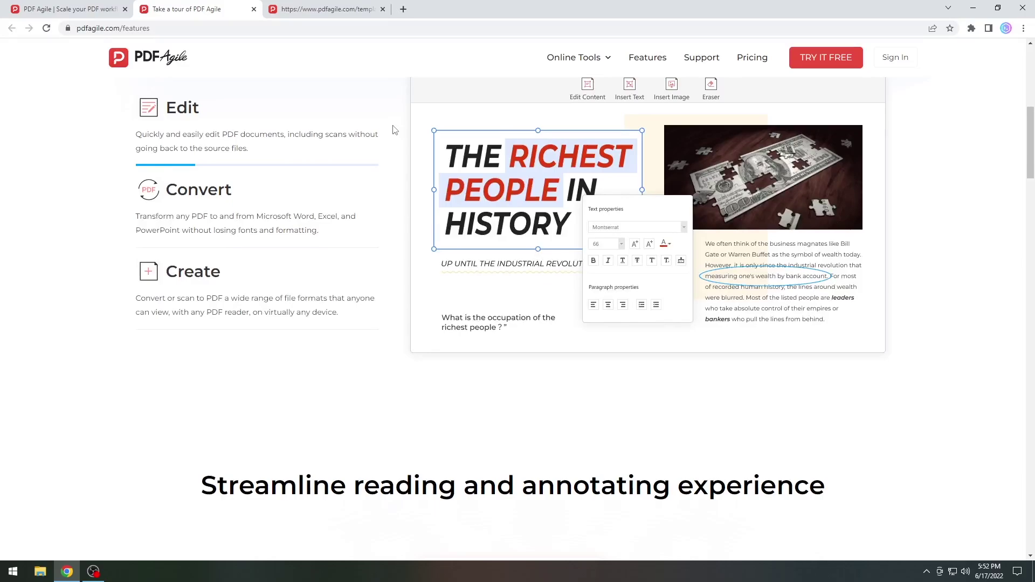
pyautogui.scroll(-2, 394, 133)
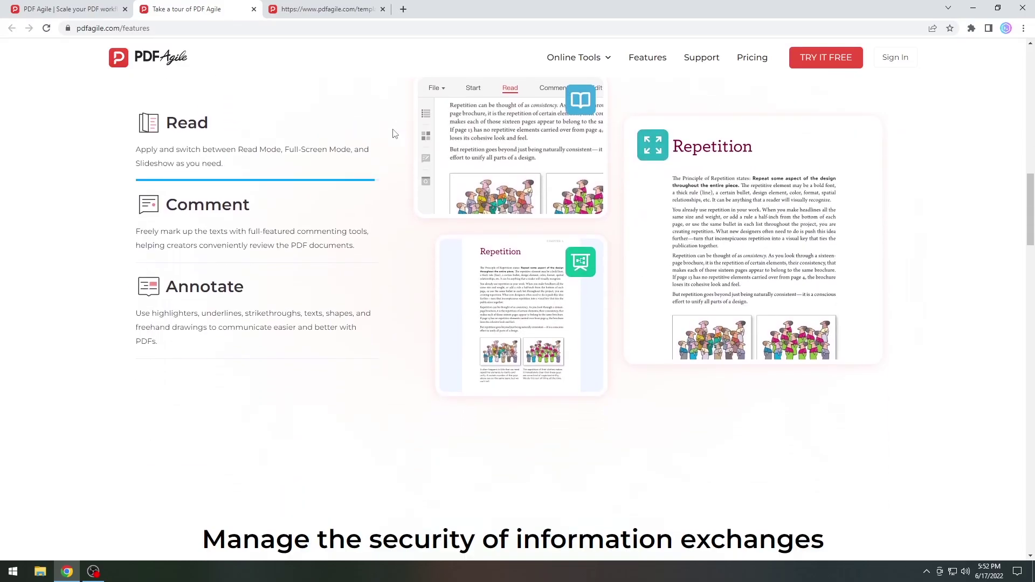
pyautogui.hotkey('ctrl', 'Tab')
pyautogui.scroll(-4, 814, 162)
pyautogui.scroll(-6, 902, 252)
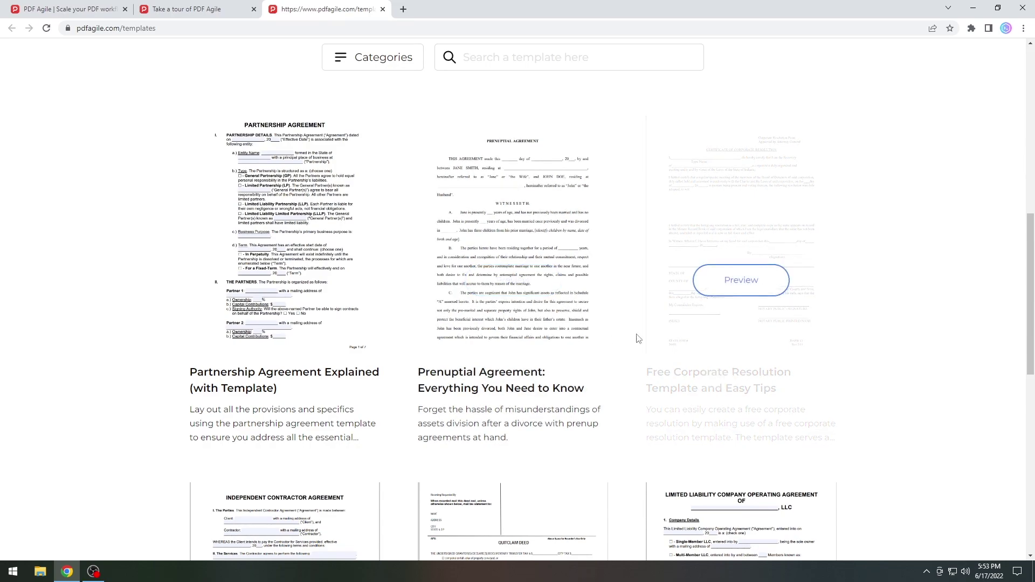
pyautogui.scroll(-8, 512, 243)
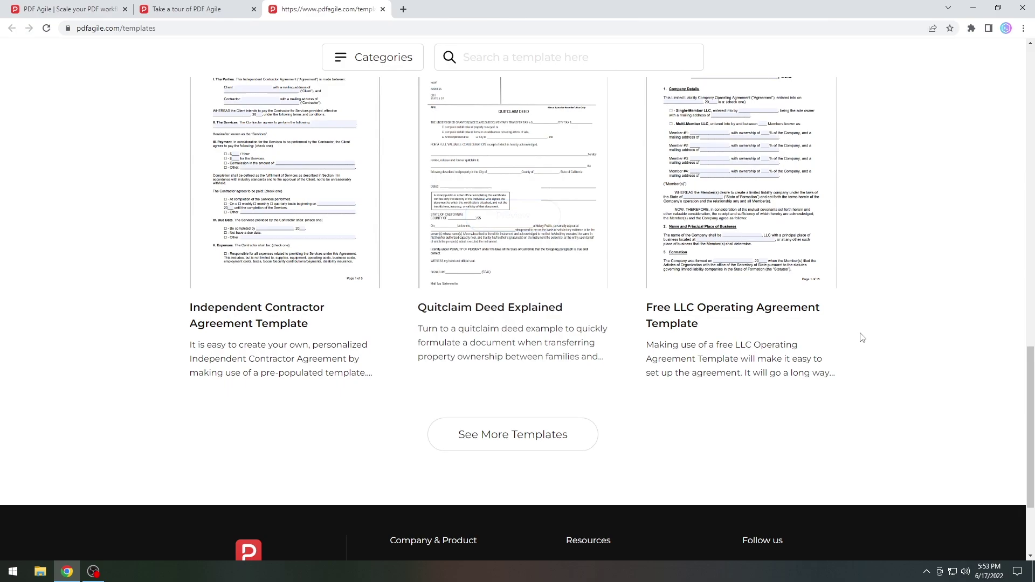
pyautogui.scroll(20, 889, 216)
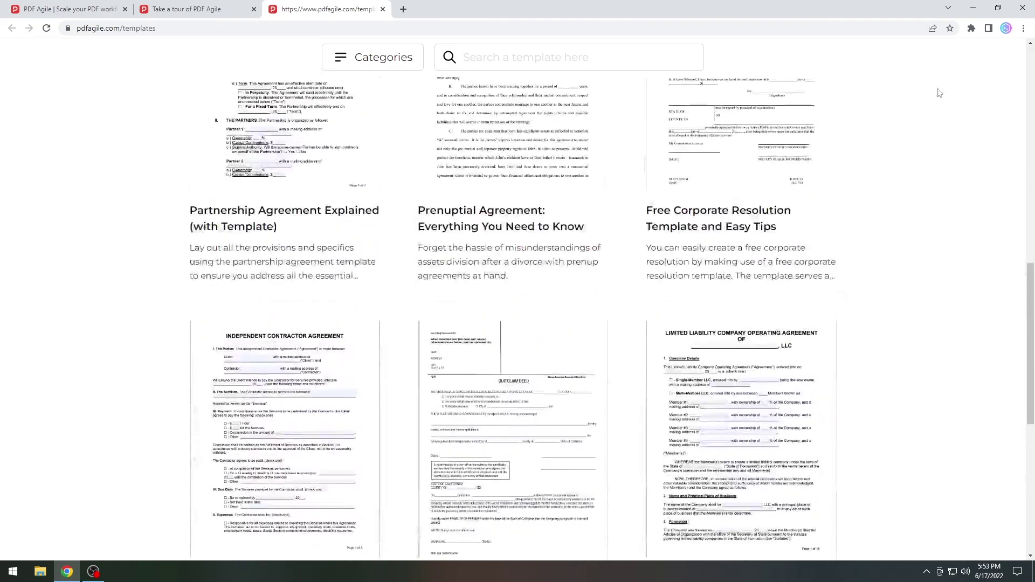
# - Minimize Chrome, launch PDF Agile from its desktop shortcut, and open UUU.pdf from the download directory
pyautogui.click(965, 8)
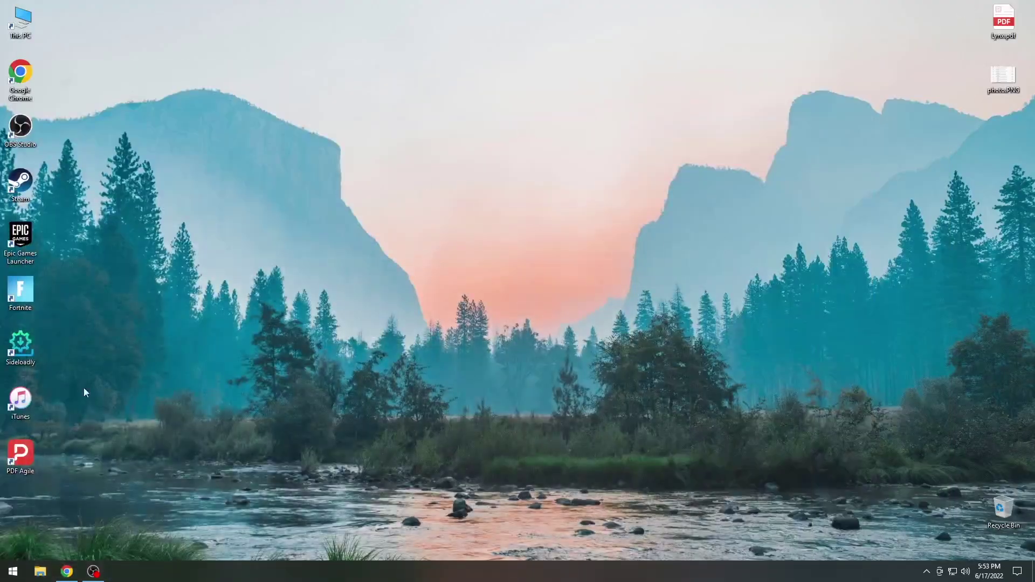
pyautogui.moveTo(998, 88); pyautogui.dragTo(1033, 5)
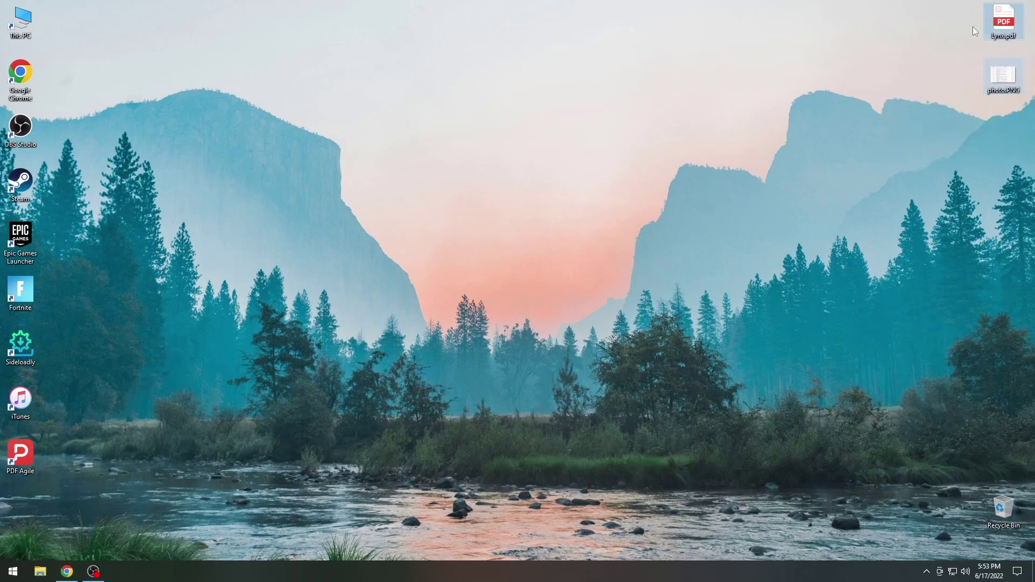
pyautogui.doubleClick(21, 453)
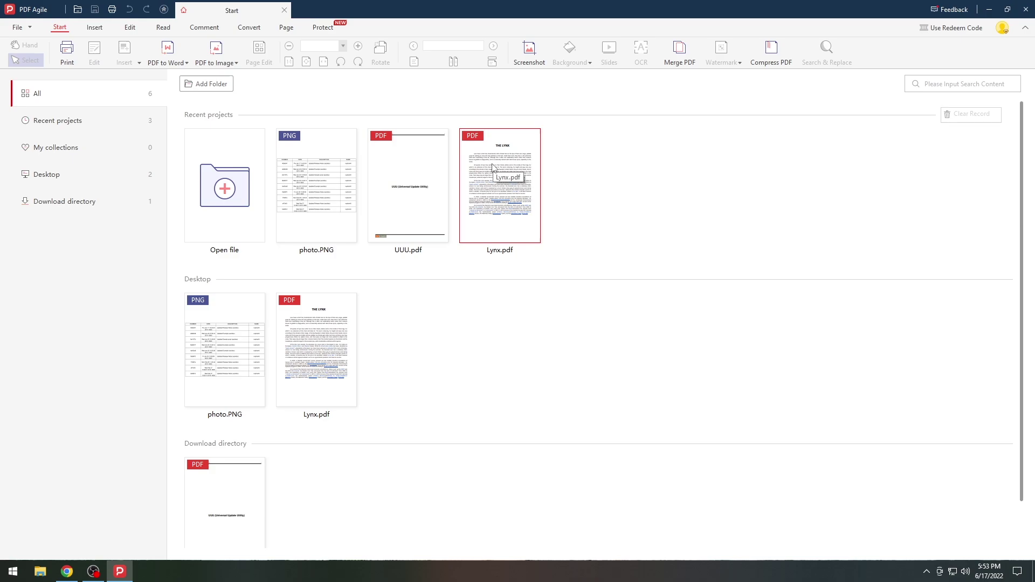
pyautogui.scroll(-1, 423, 460)
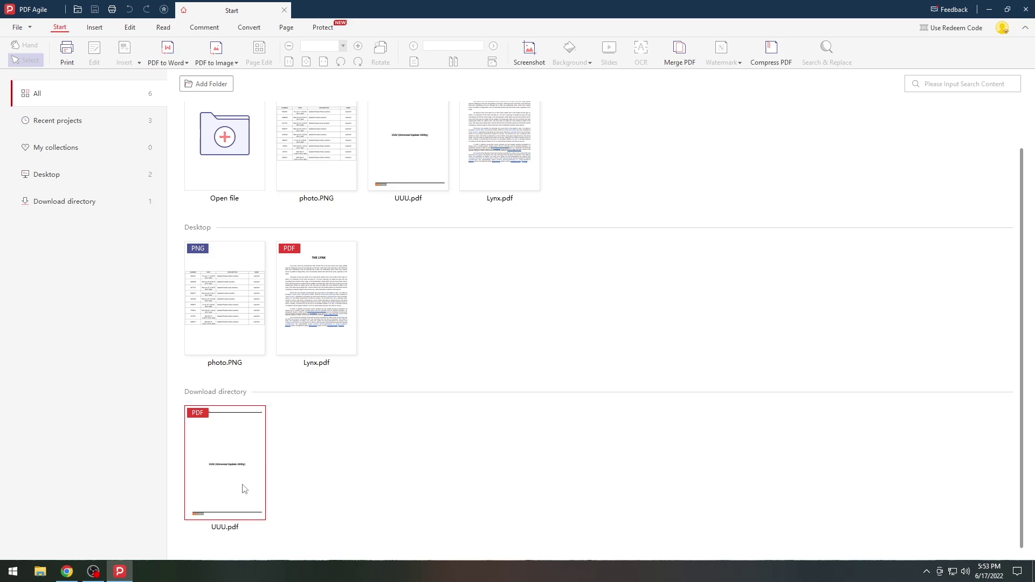
pyautogui.doubleClick(226, 473)
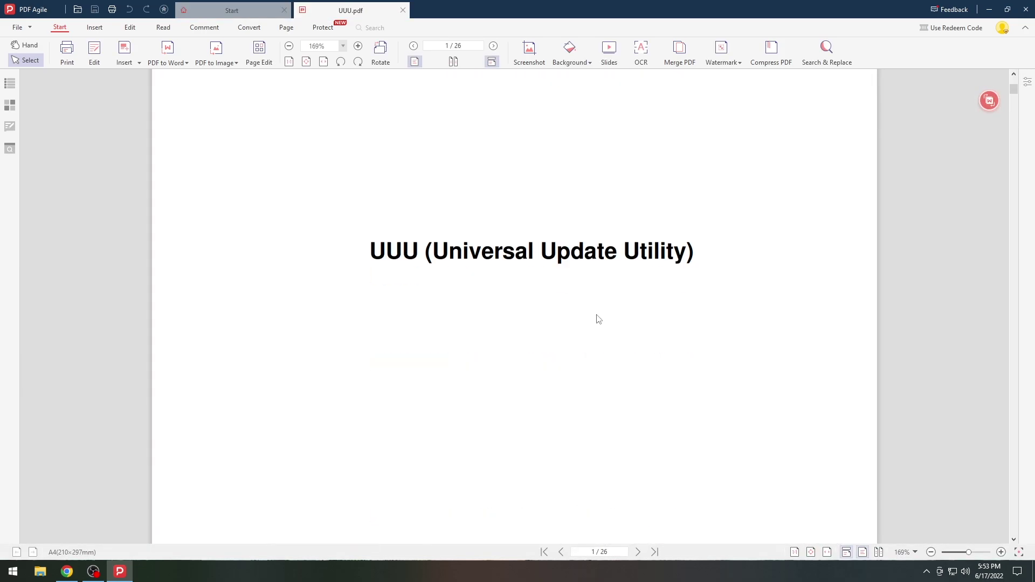
# - Scroll to the Revision History table on page 2 and click into the first row's description
pyautogui.scroll(-15, 691, 266)
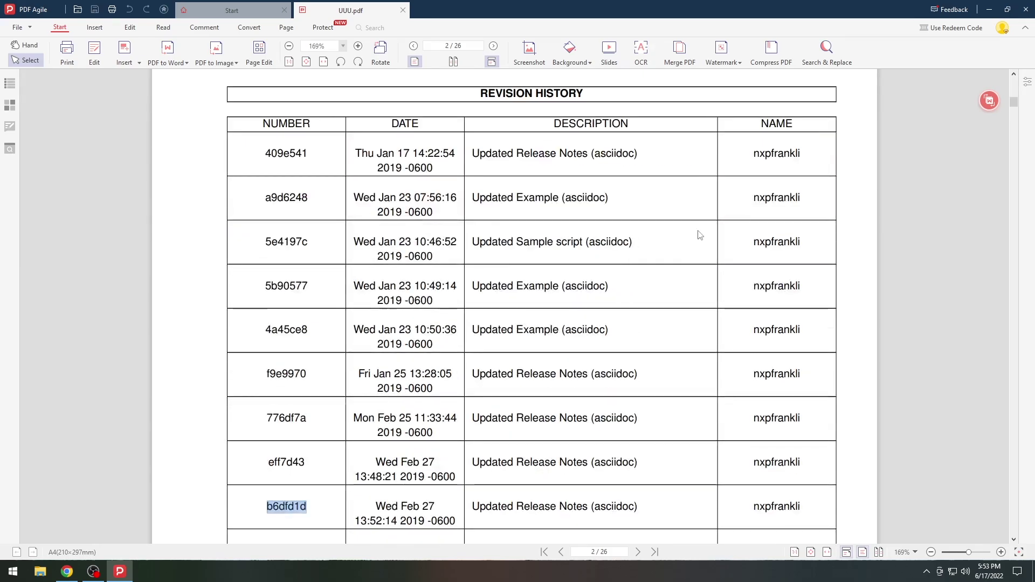
pyautogui.click(601, 152)
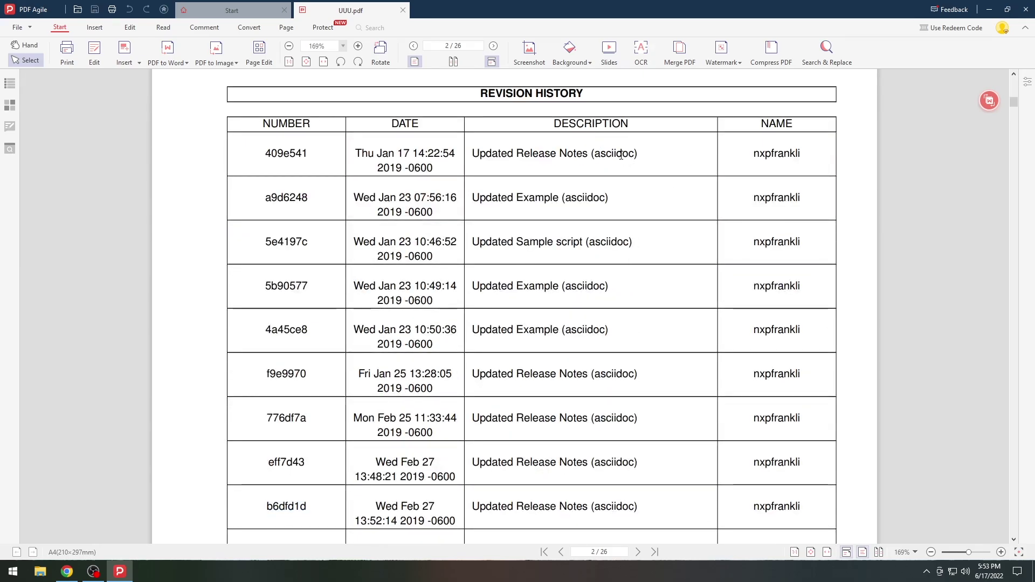
pyautogui.scroll(-4, 640, 147)
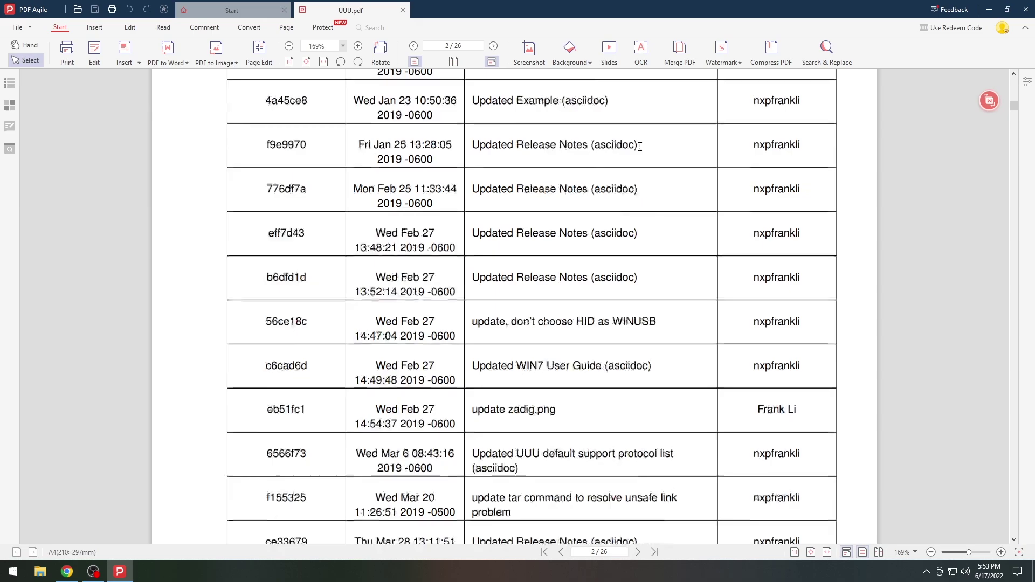
pyautogui.scroll(12, 640, 146)
pyautogui.scroll(-11, 615, 139)
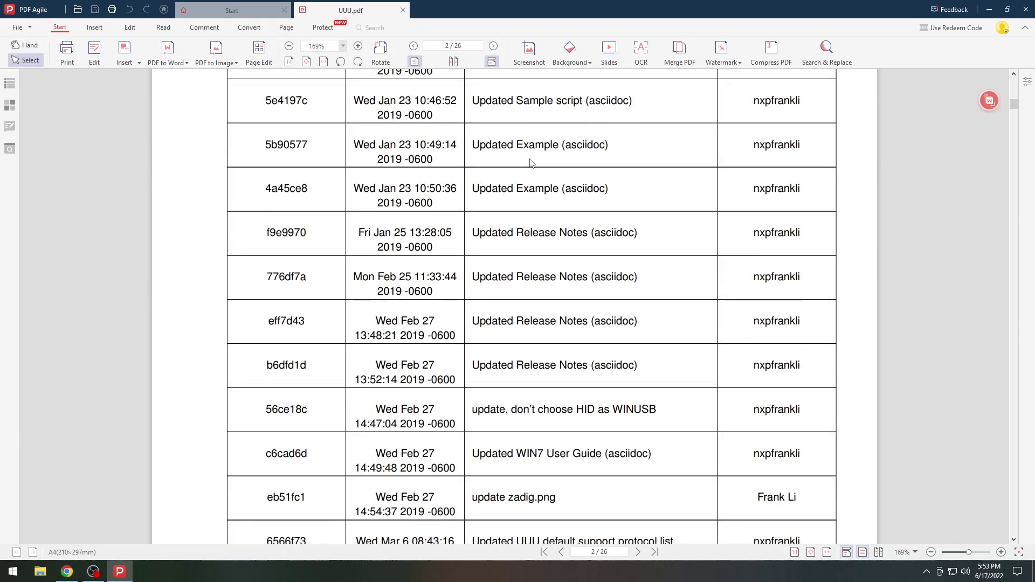
pyautogui.scroll(2, 623, 171)
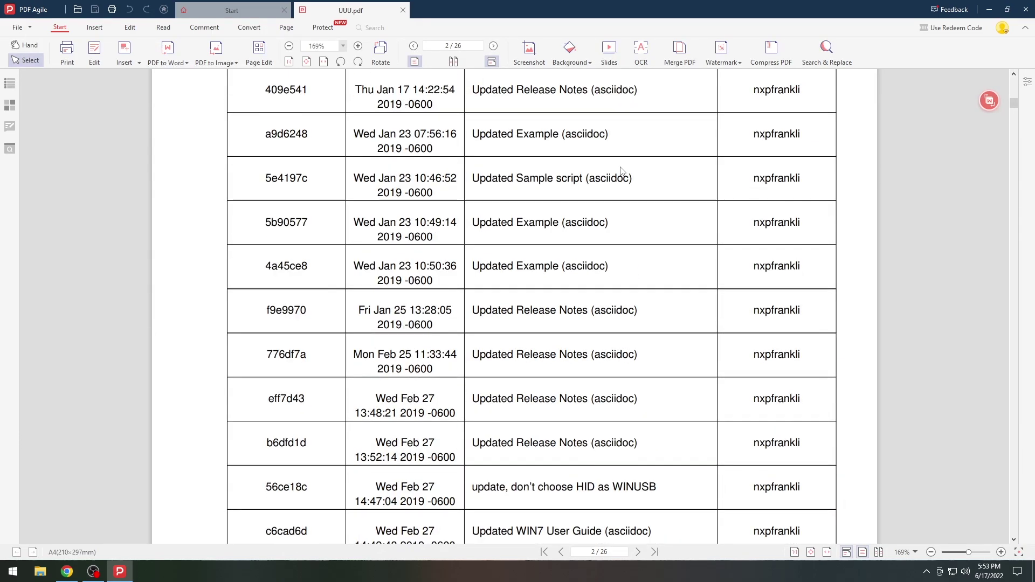
pyautogui.scroll(4, 584, 148)
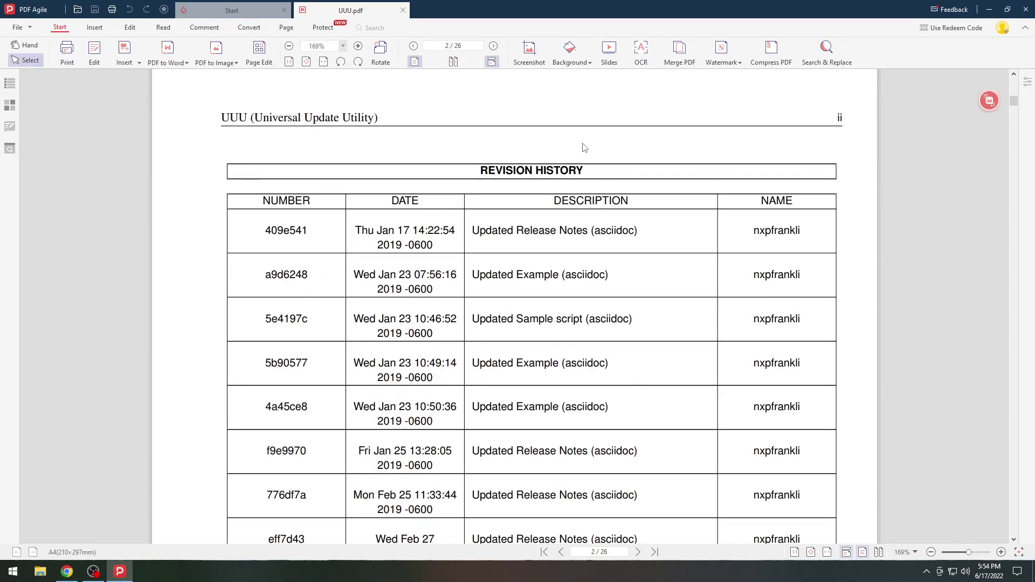
pyautogui.scroll(9, 584, 147)
pyautogui.scroll(-6, 616, 354)
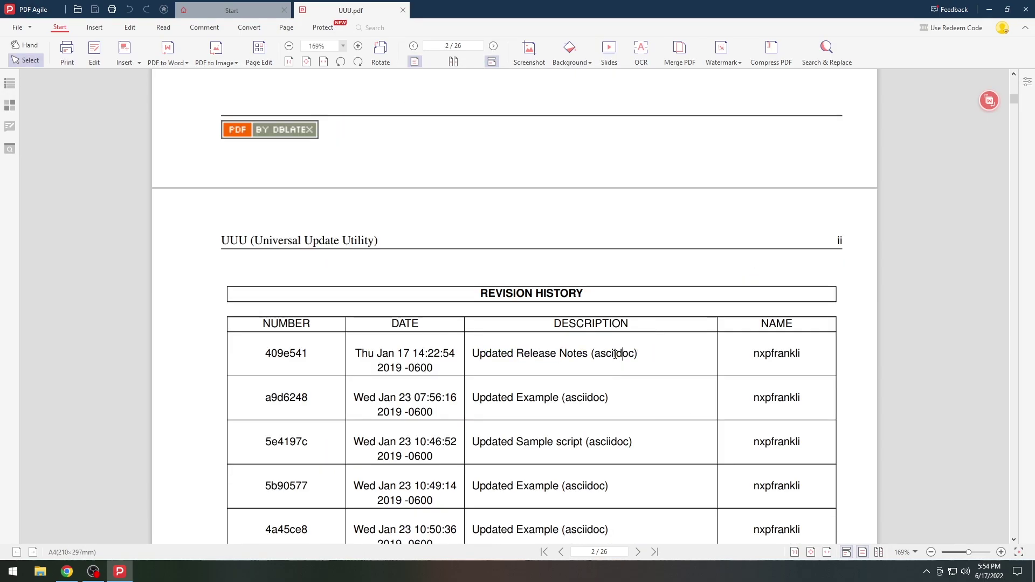
# - Select the word asciidoc in the first Revision History row and bring up its context menu
pyautogui.moveTo(655, 352); pyautogui.dragTo(463, 359)
pyautogui.doubleClick(510, 352)
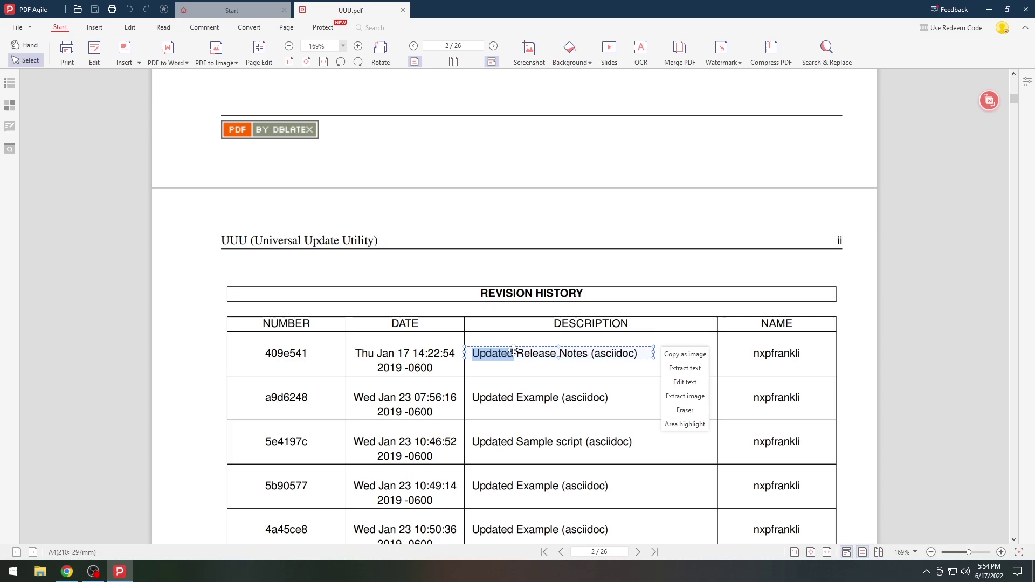
pyautogui.click(582, 357)
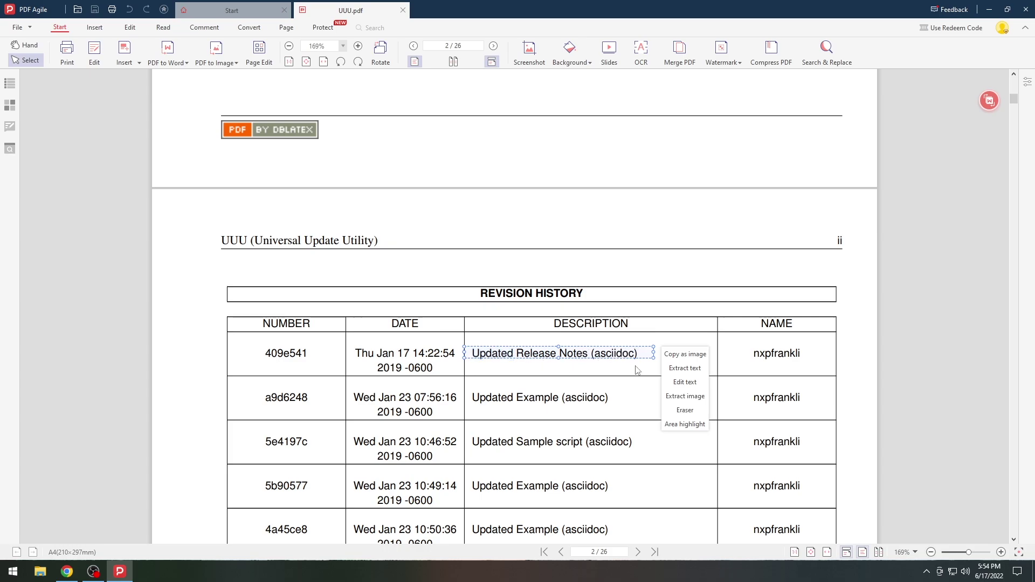
pyautogui.click(597, 380)
pyautogui.click(597, 377)
pyautogui.doubleClick(621, 360)
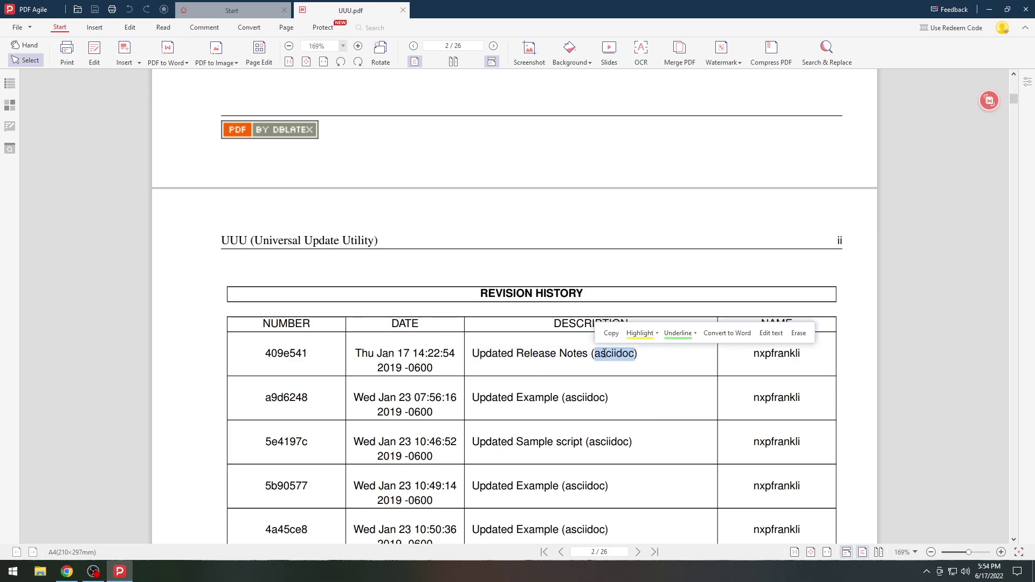
pyautogui.rightClick(611, 357)
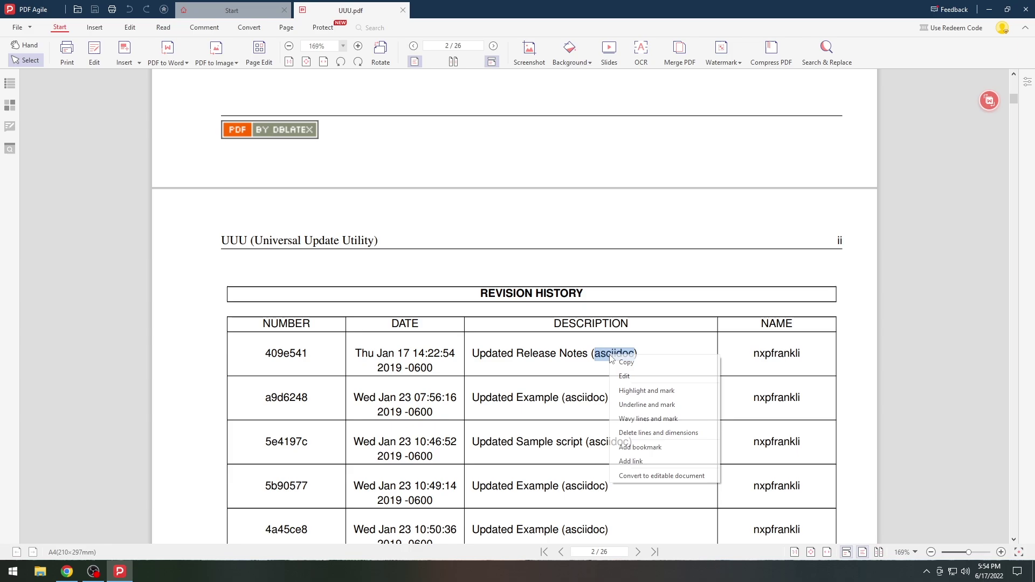
# - Replace asciidoc in the second-row description with 'iDevice Central'
pyautogui.click(636, 377)
pyautogui.press('BackSpace')
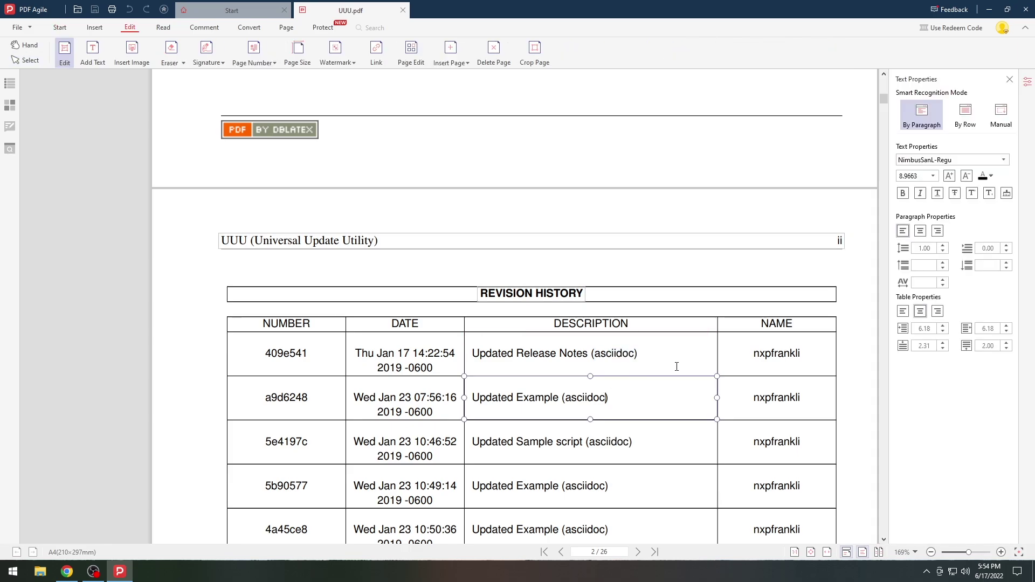
pyautogui.press('BackSpace')
pyautogui.press('BackSpace')
pyautogui.press('BackSpace')
pyautogui.press('BackSpace')
pyautogui.press('BackSpace')
pyautogui.press('BackSpace')
pyautogui.press('BackSpace')
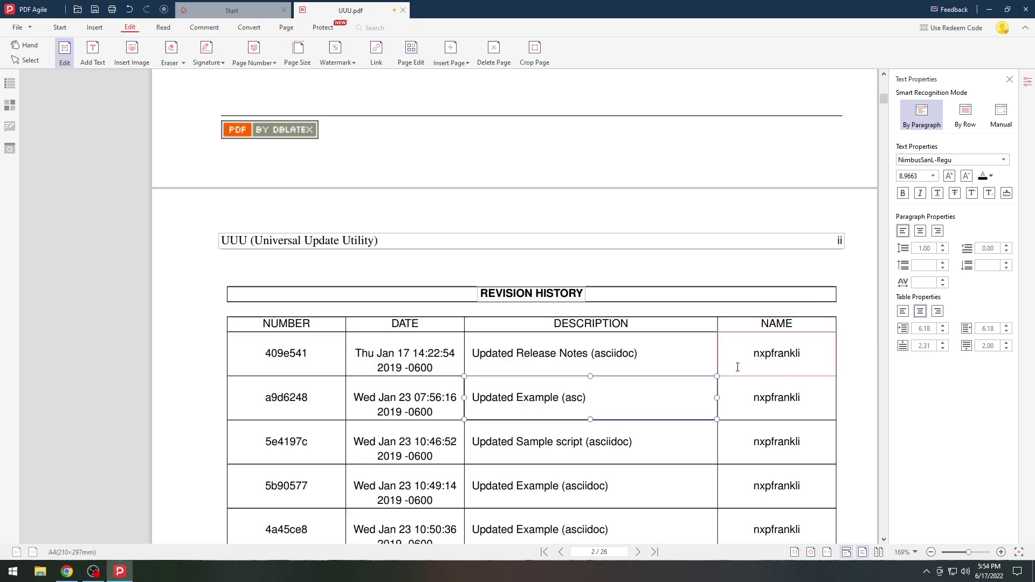
pyautogui.write('iDevi')
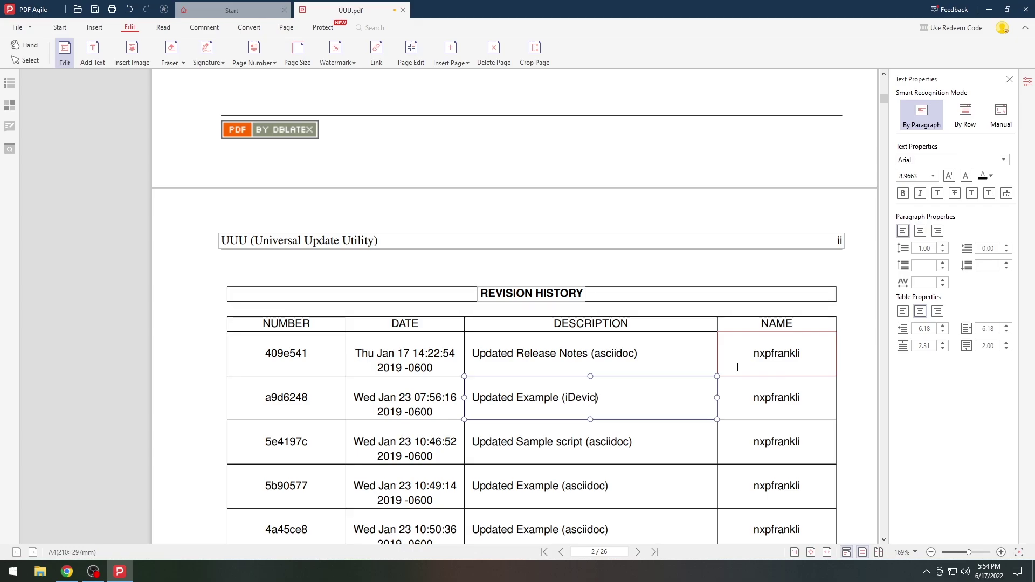
pyautogui.write('ce Central')
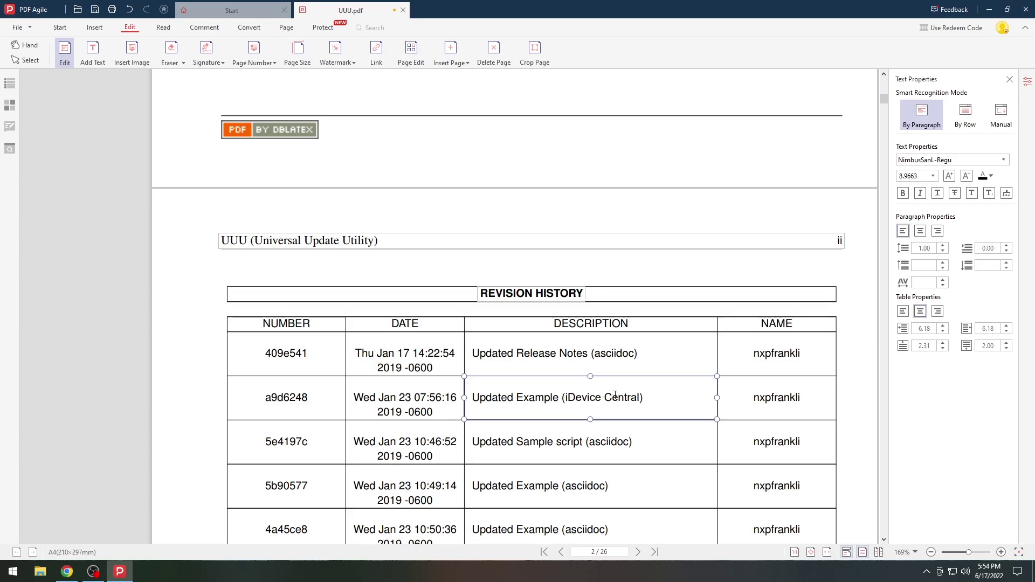
# - Set the second-row description text to Helvetica font in purple
pyautogui.moveTo(473, 397); pyautogui.dragTo(644, 397)
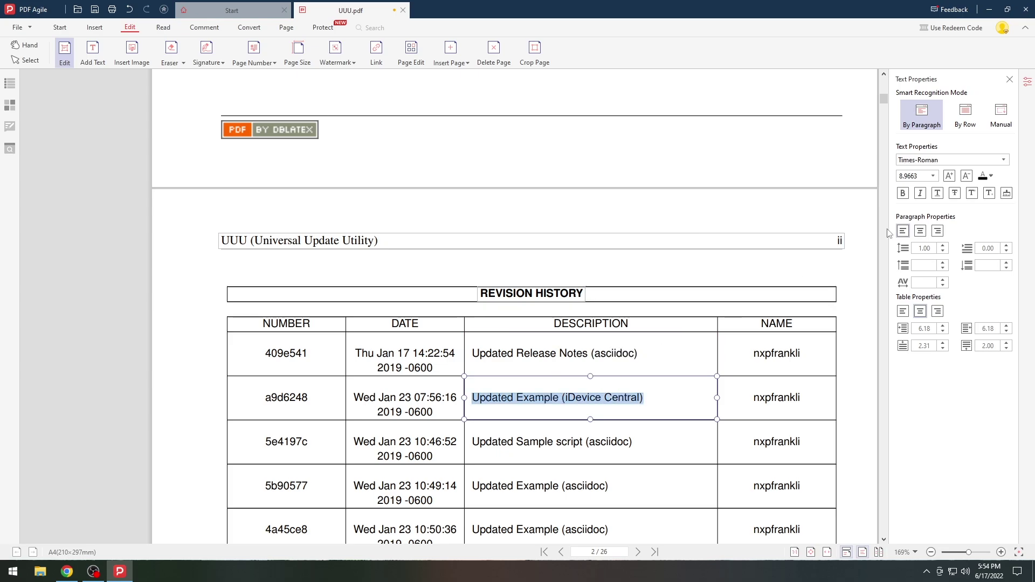
pyautogui.click(949, 159)
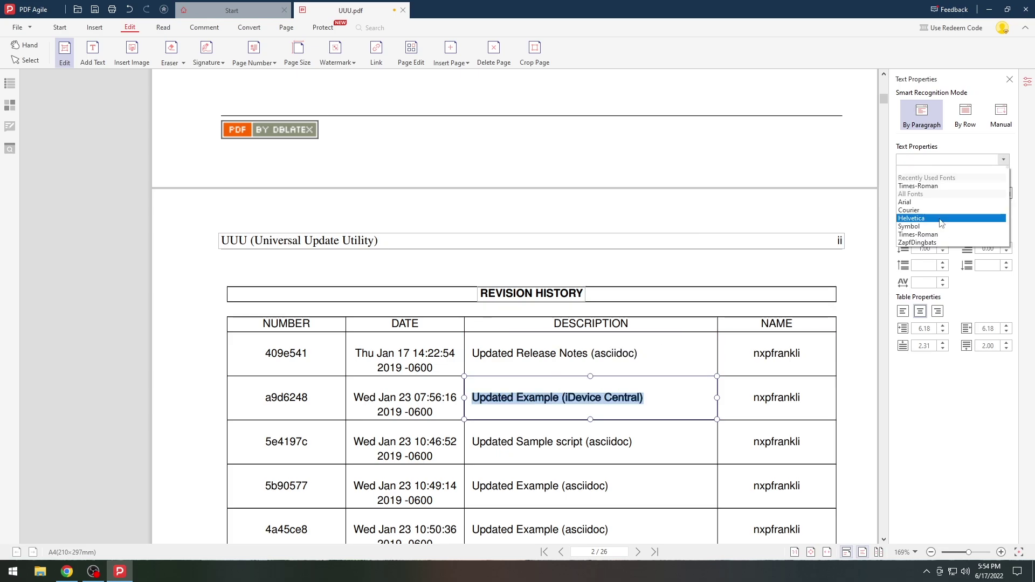
pyautogui.click(941, 218)
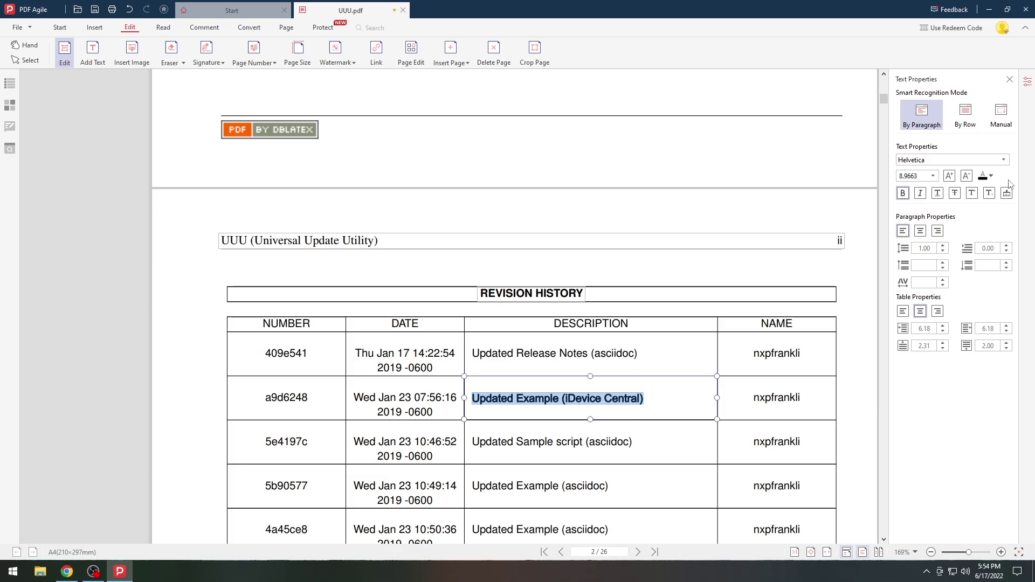
pyautogui.click(990, 175)
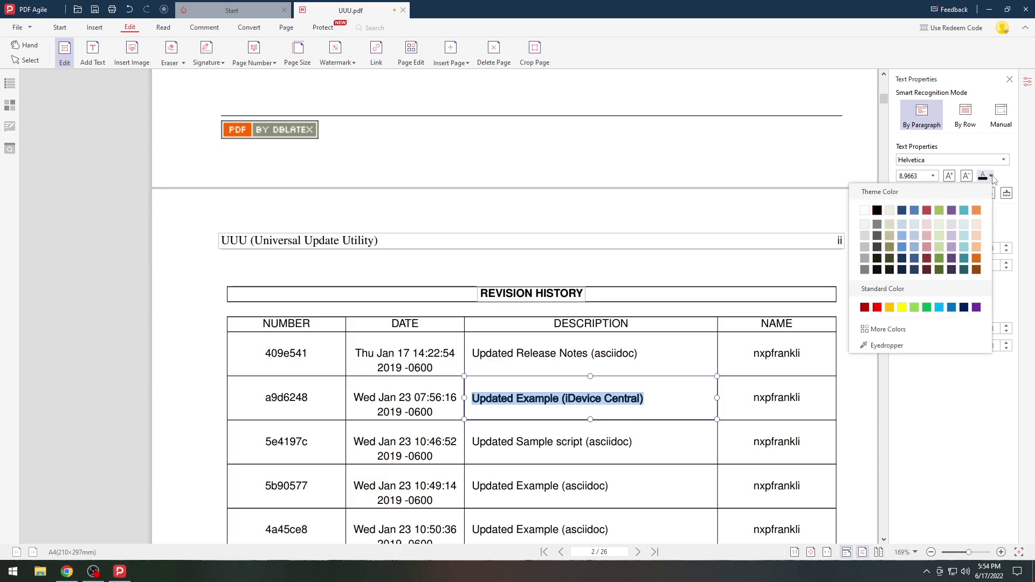
pyautogui.click(952, 211)
pyautogui.click(699, 381)
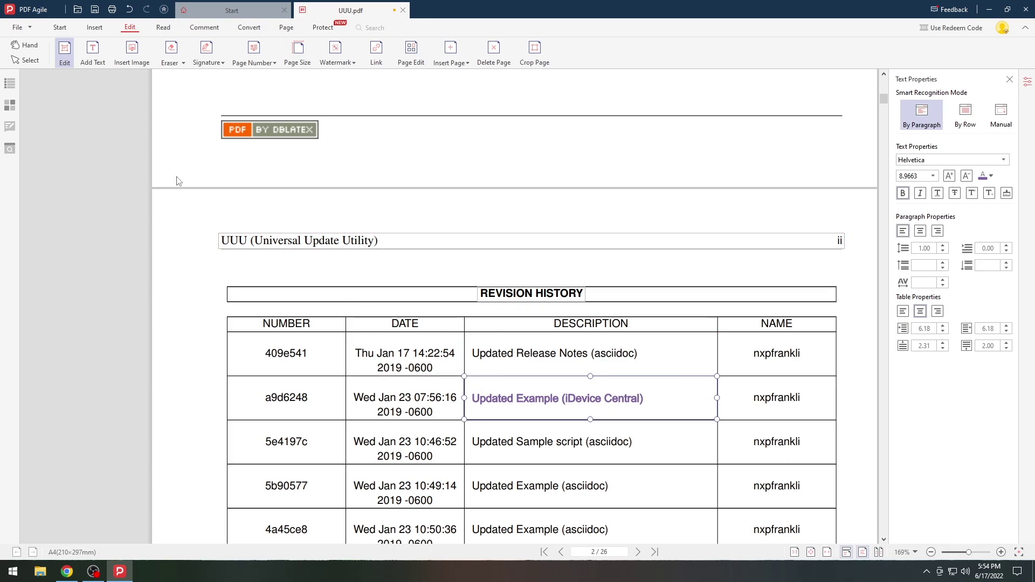
# - Save the edited UUU.pdf
pyautogui.click(24, 27)
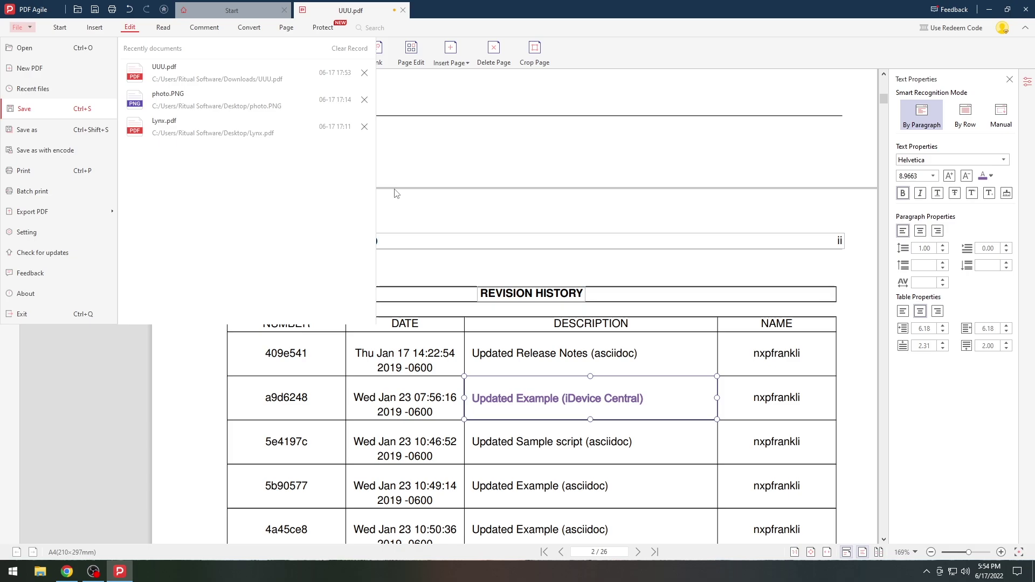
pyautogui.hotkey('ctrl', 's')
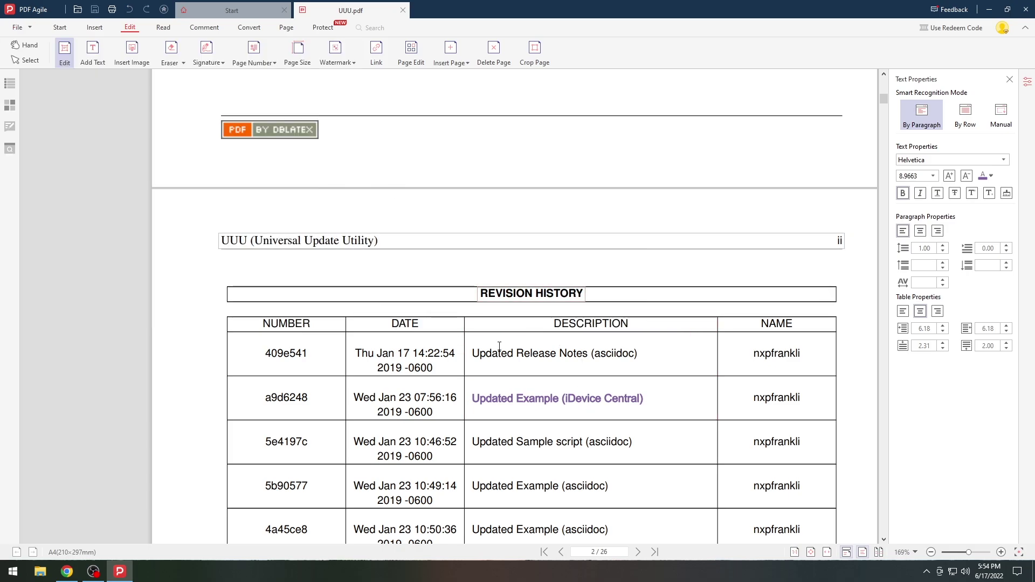
pyautogui.scroll(-1, 628, 364)
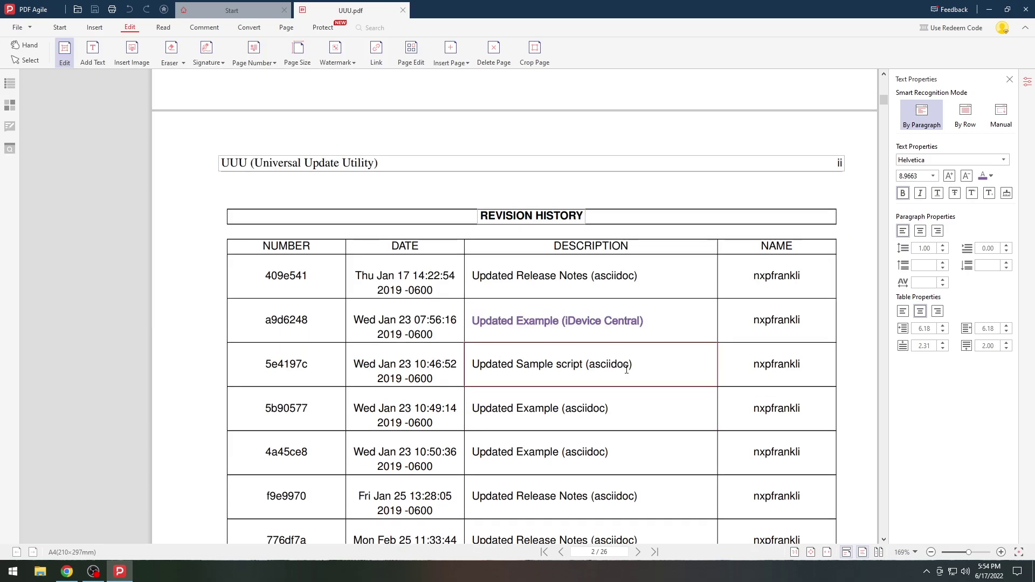
# - Open Lynx.pdf from the Desktop folder on the Start page and skim THE LYNX article
pyautogui.click(232, 10)
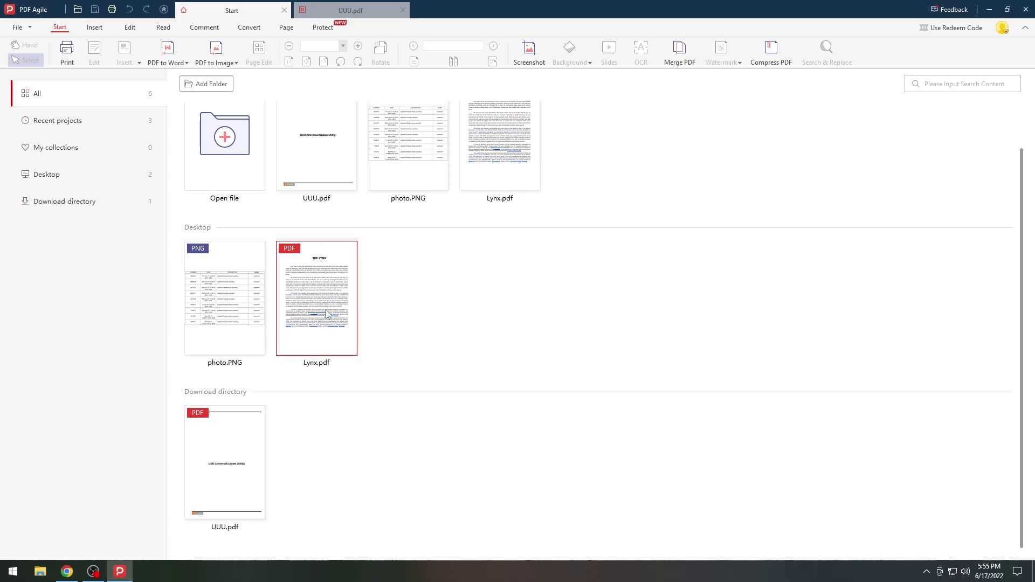
pyautogui.doubleClick(332, 311)
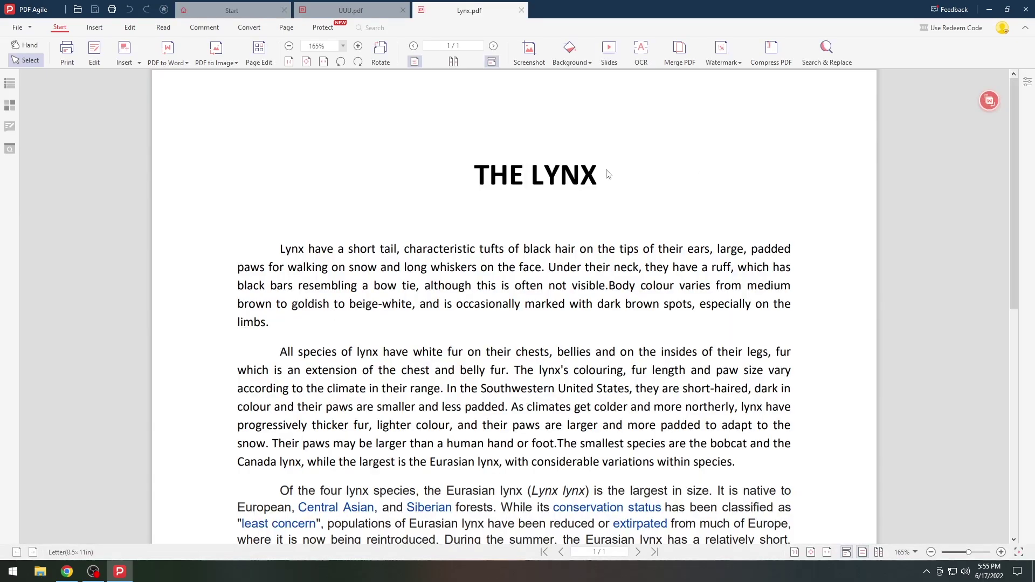
pyautogui.scroll(-6, 544, 172)
pyautogui.moveTo(396, 169); pyautogui.dragTo(696, 184)
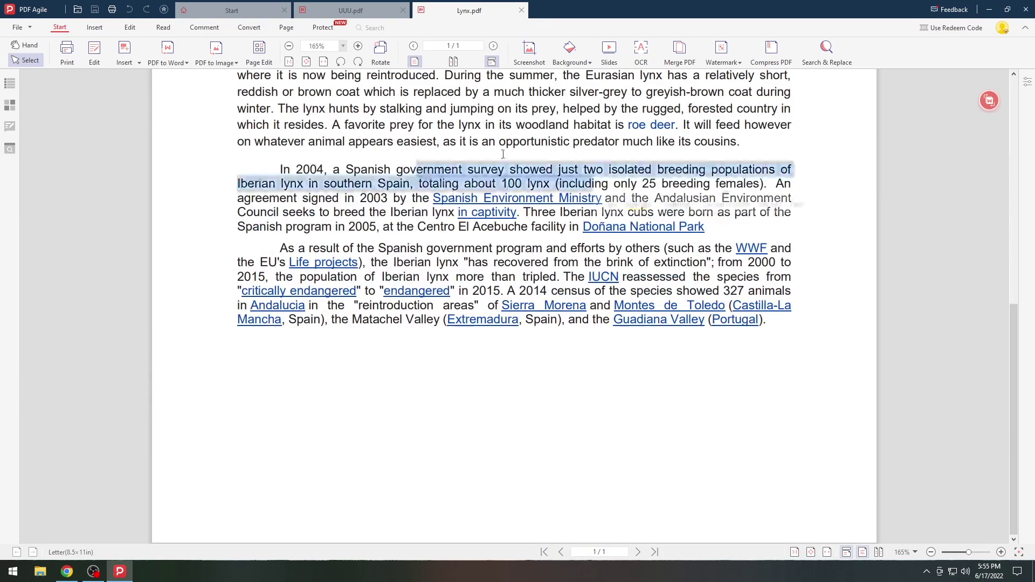
pyautogui.click(649, 421)
pyautogui.scroll(6, 641, 372)
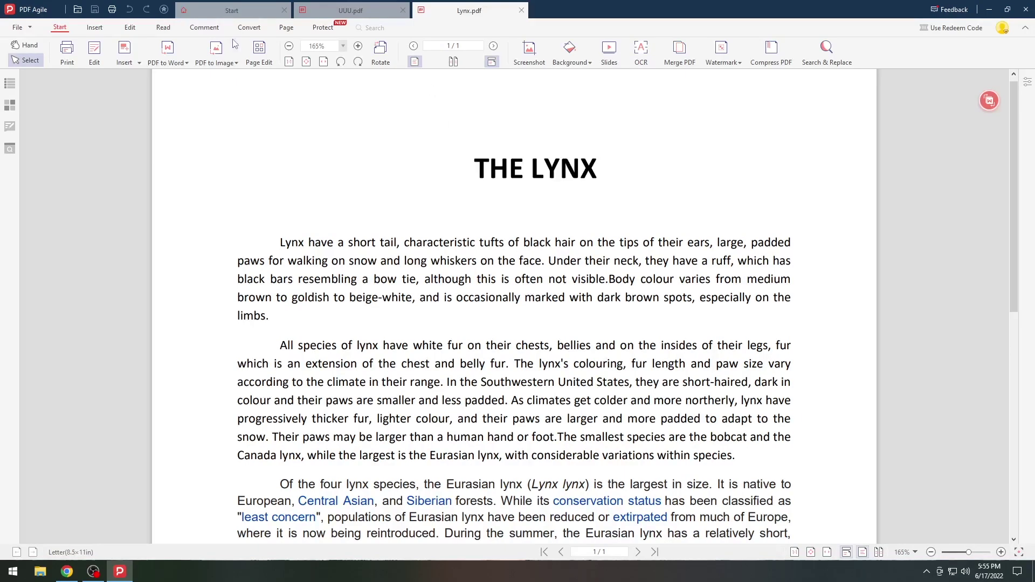
# - Convert Lynx.pdf to a docx Word file with PDF to Word and open the resulting Lynx.docx
pyautogui.click(168, 47)
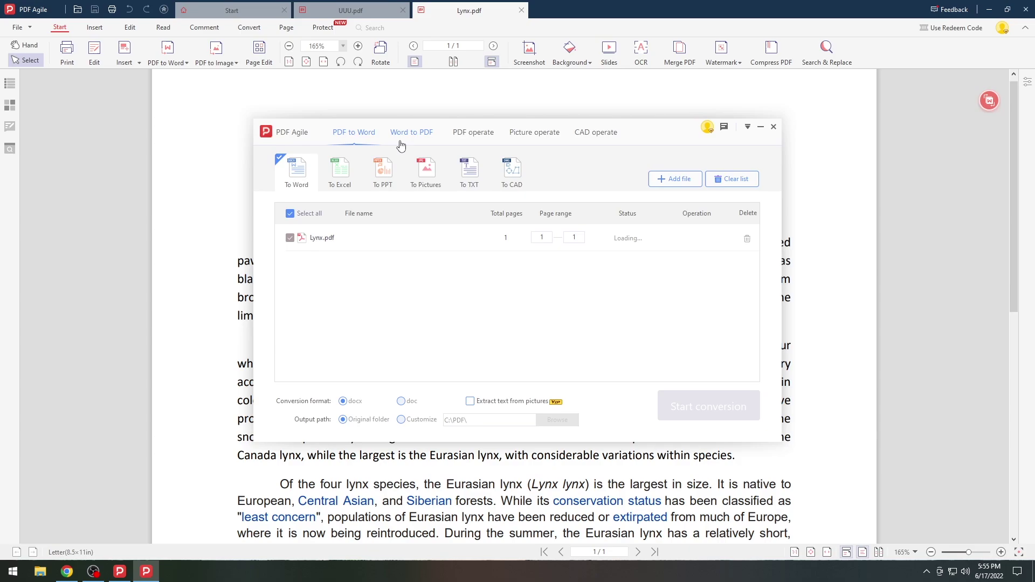
pyautogui.click(341, 173)
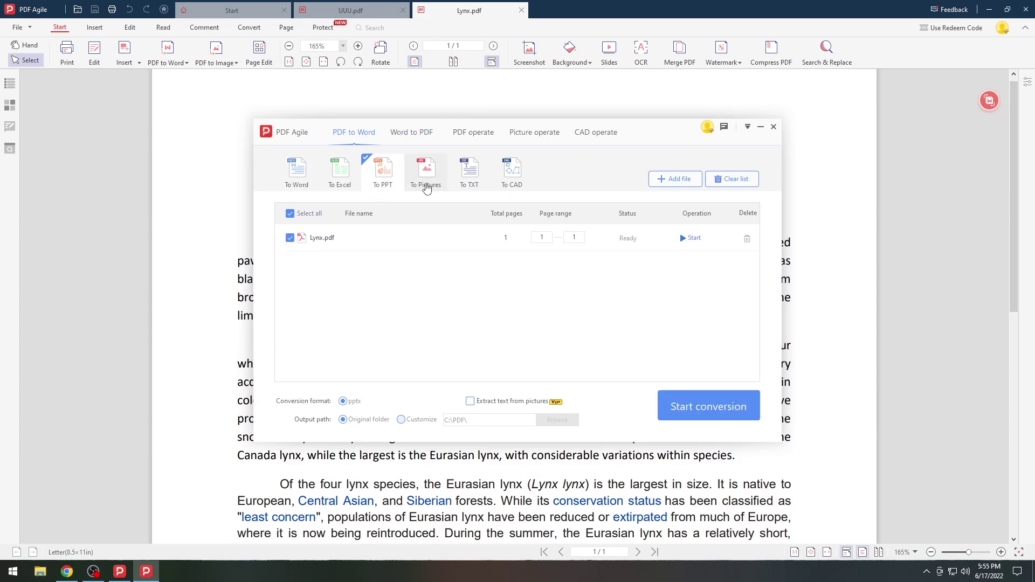
pyautogui.click(427, 183)
pyautogui.click(512, 171)
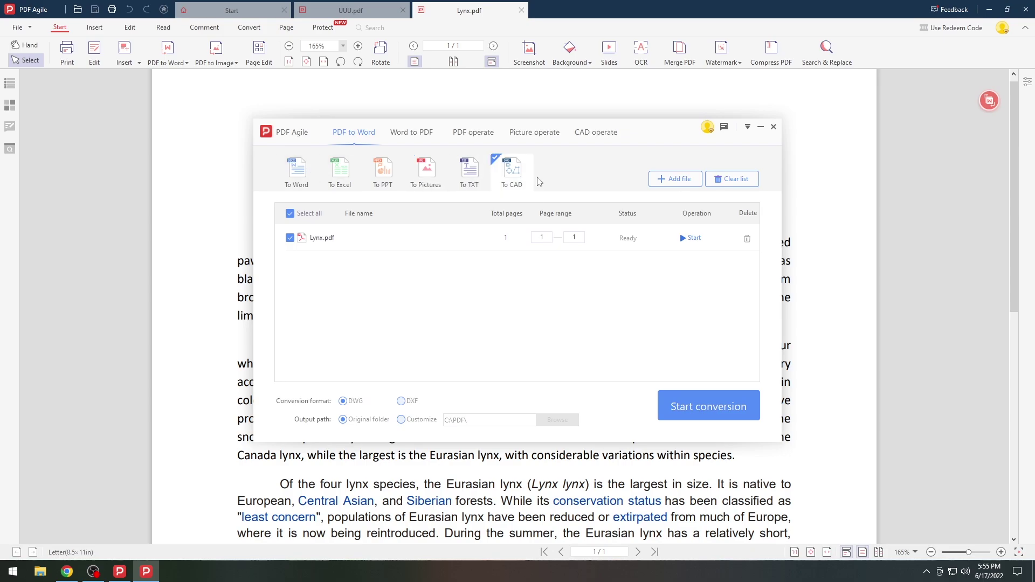
pyautogui.click(307, 172)
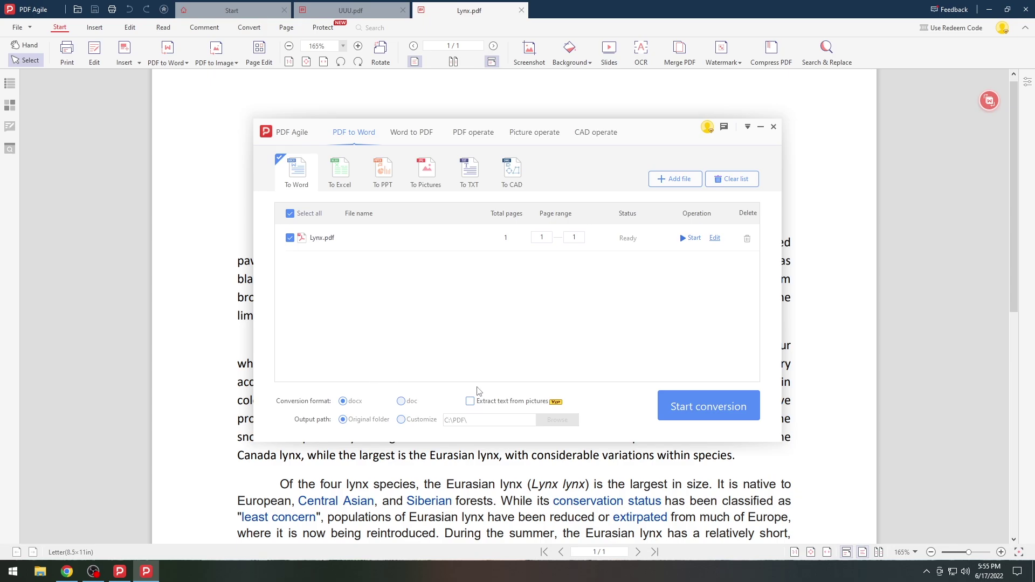
pyautogui.click(710, 413)
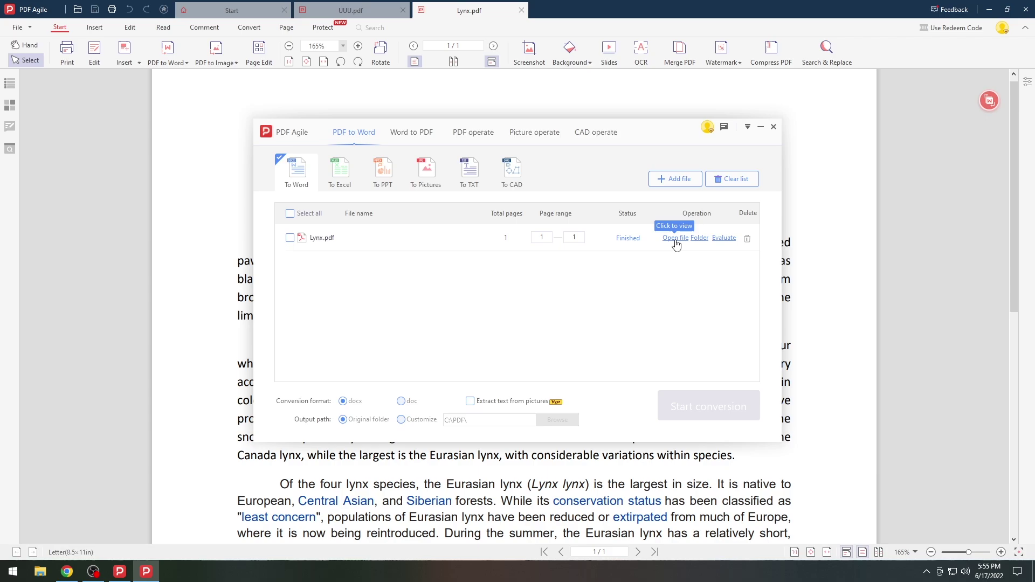
pyautogui.click(676, 240)
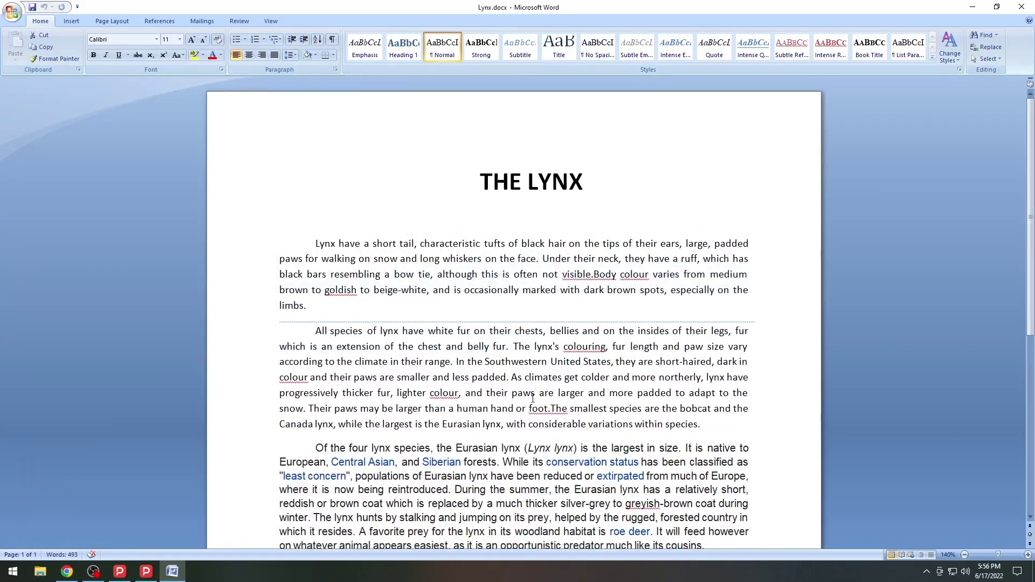
pyautogui.hotkey('ctrl', 'a')
pyautogui.press('Delete')
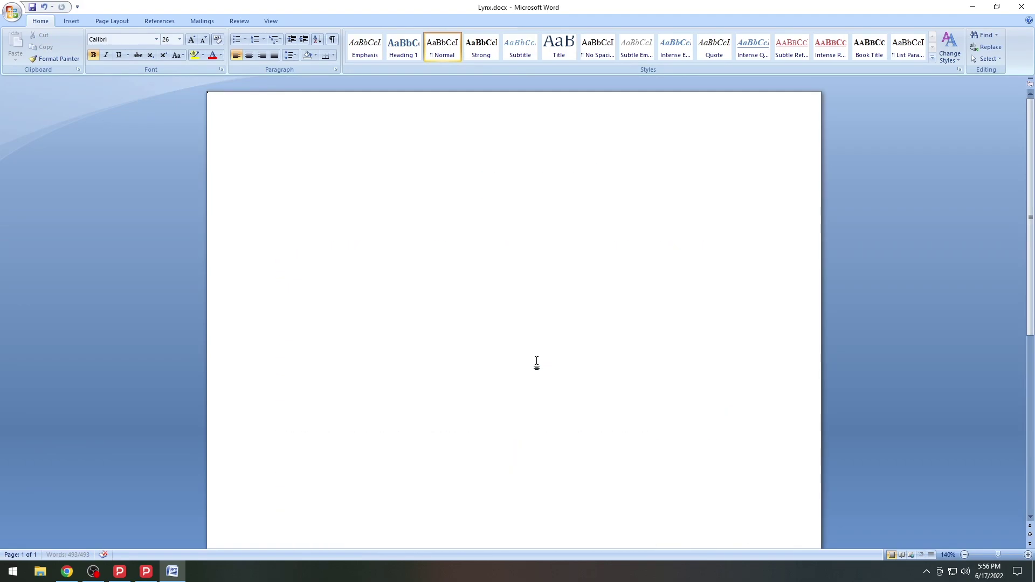
pyautogui.hotkey('ctrl', 'z')
pyautogui.doubleClick(536, 360)
pyautogui.press('BackSpace')
pyautogui.press('BackSpace')
pyautogui.press('BackSpace')
pyautogui.press('BackSpace')
pyautogui.press('BackSpace')
pyautogui.press('BackSpace')
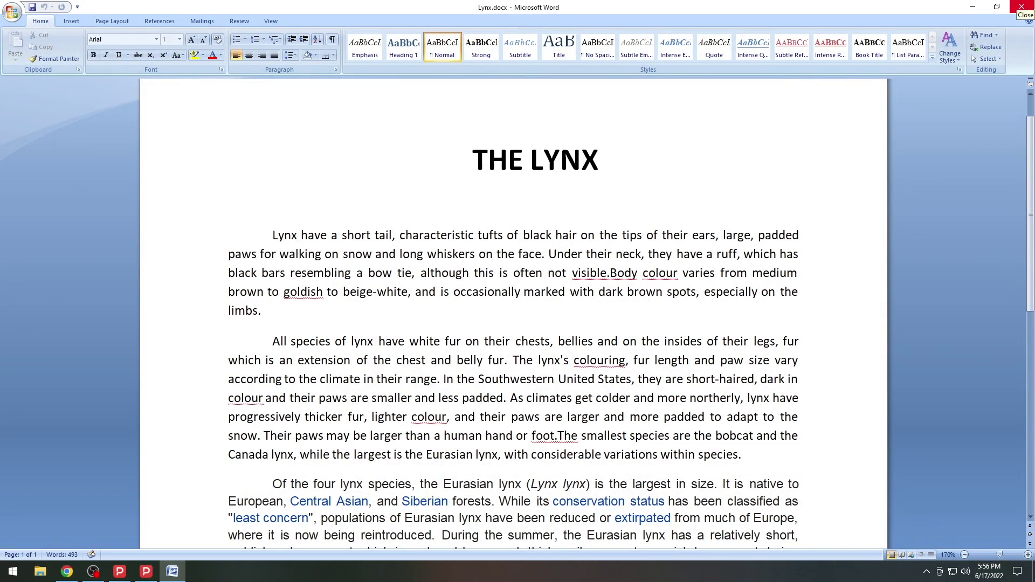
# - Close Word and add Lynx.docx from the desktop to the Word to PDF converter
pyautogui.click(1021, 6)
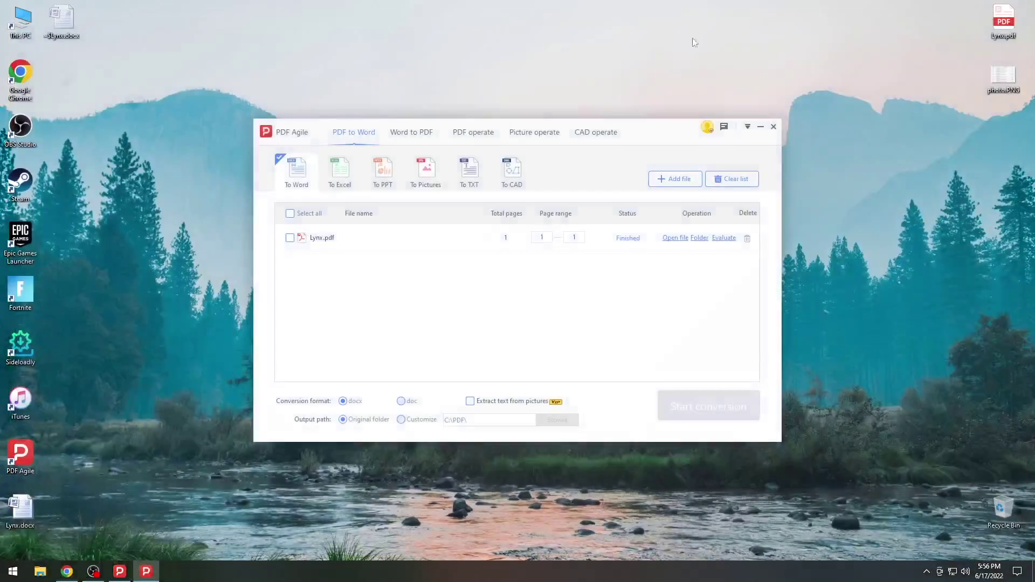
pyautogui.click(425, 139)
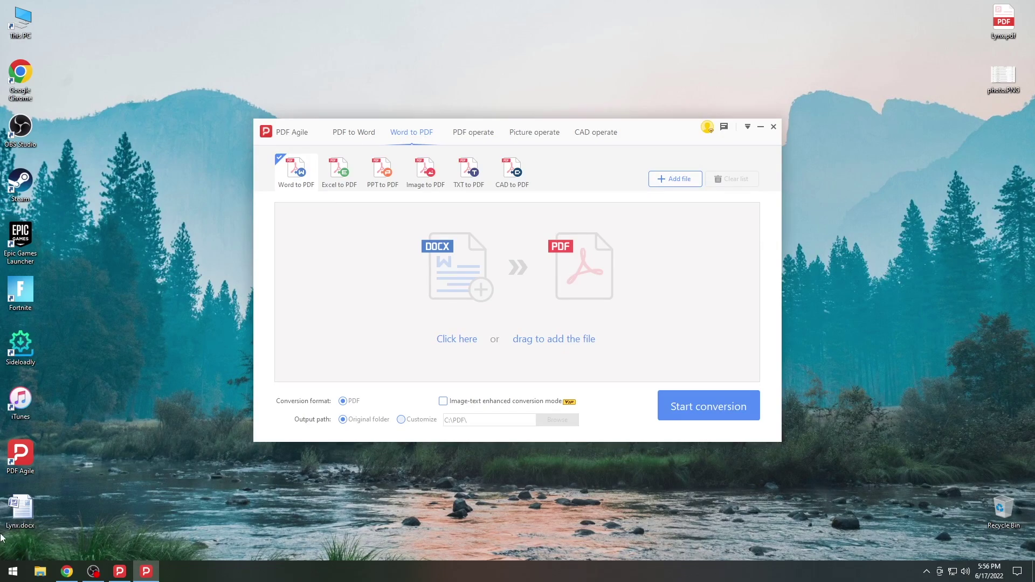
pyautogui.moveTo(22, 509); pyautogui.dragTo(500, 264)
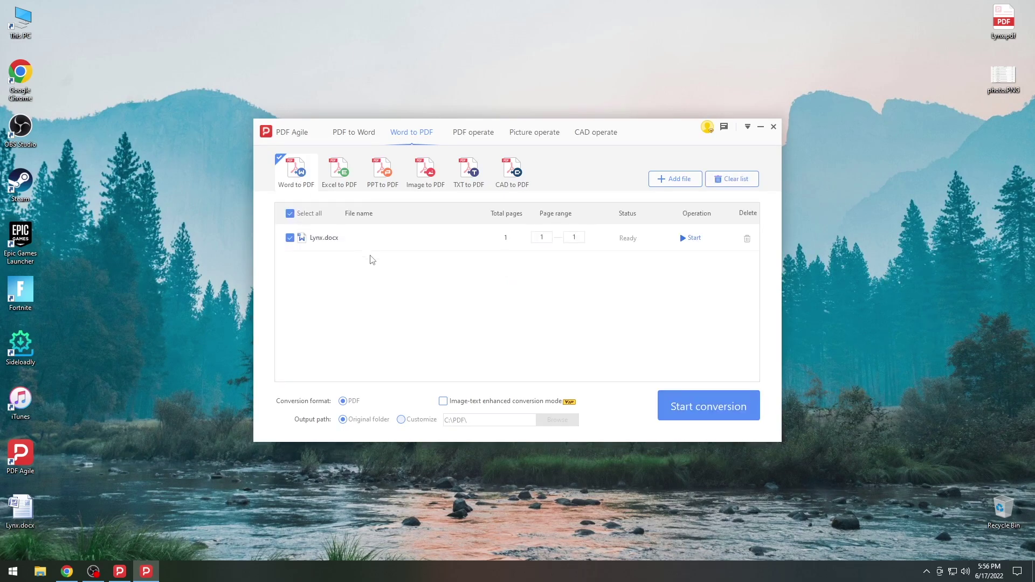
# - Look through the Excel, PPT, image, TXT and CAD converters, then convert Lynx.docx to PDF
pyautogui.click(341, 182)
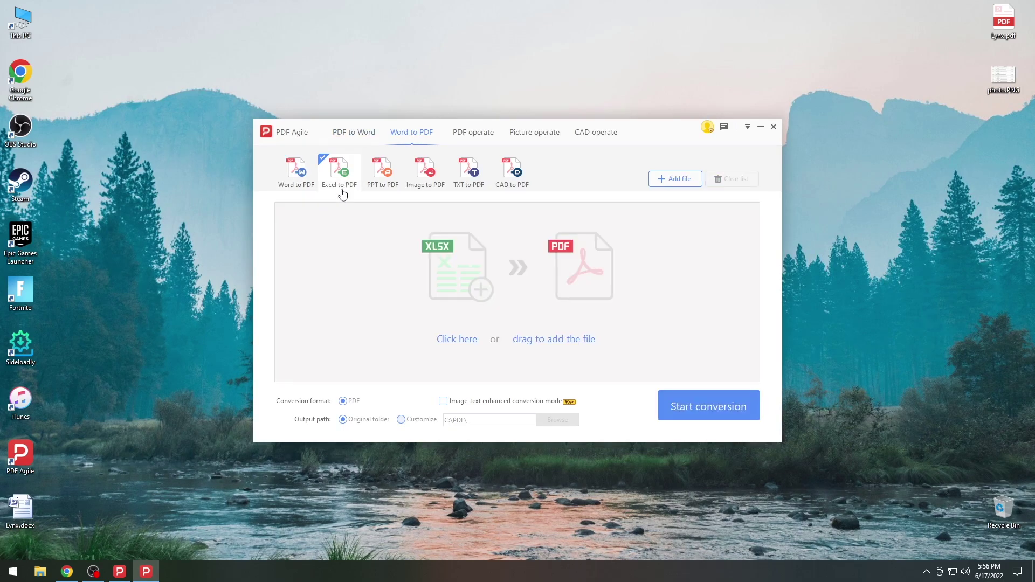
pyautogui.click(389, 185)
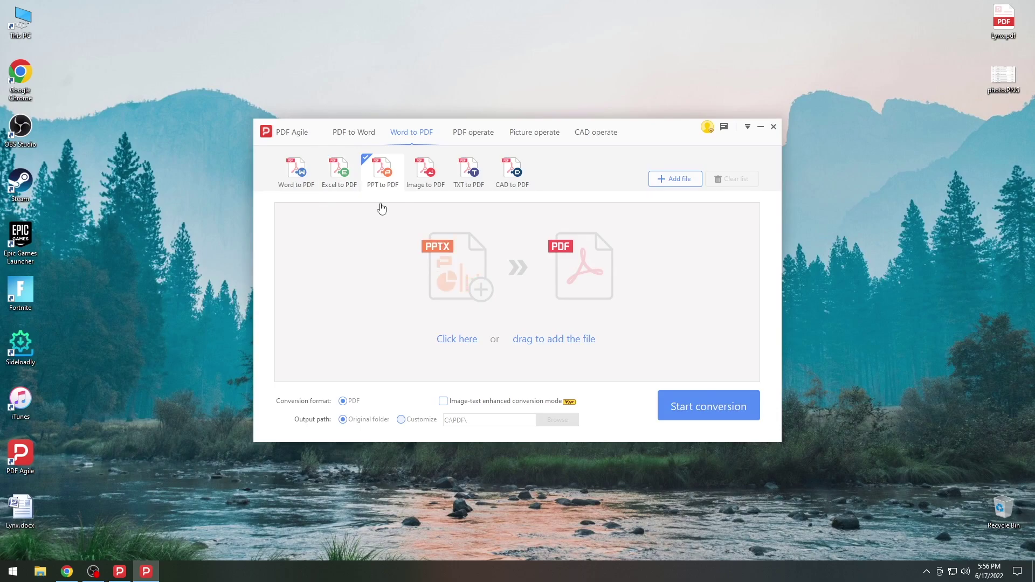
pyautogui.click(417, 188)
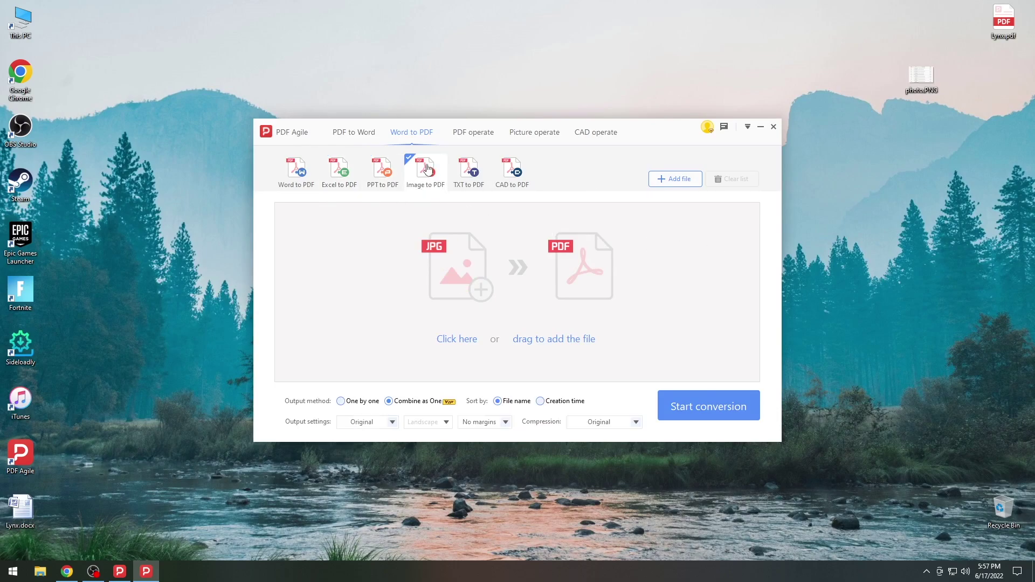
pyautogui.click(470, 173)
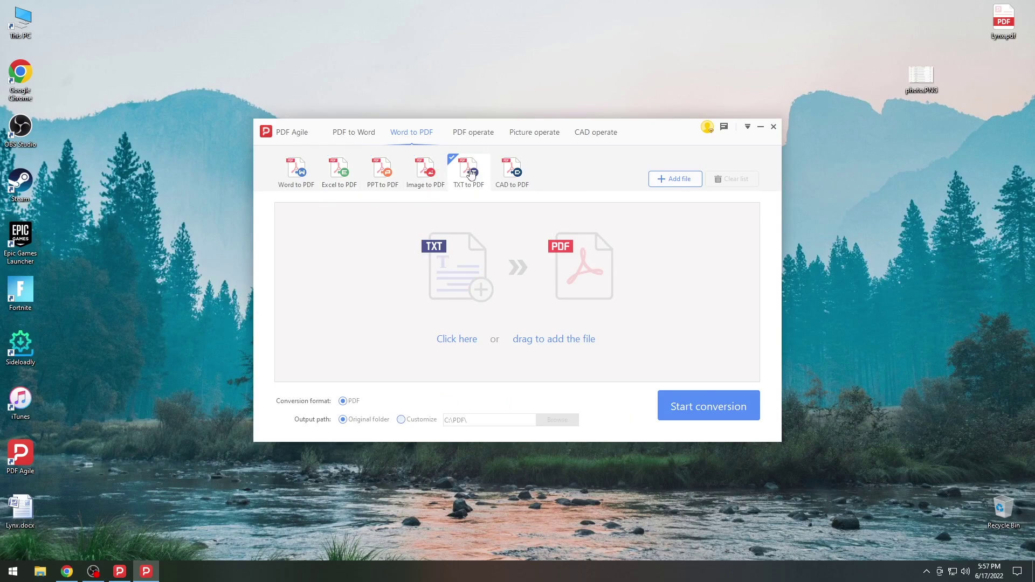
pyautogui.click(510, 174)
pyautogui.click(296, 171)
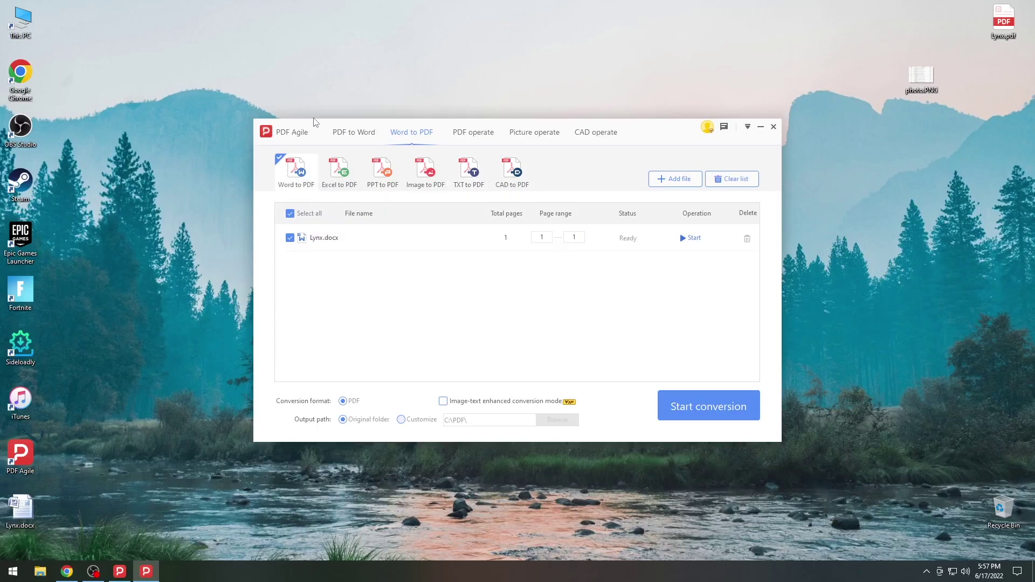
pyautogui.click(704, 409)
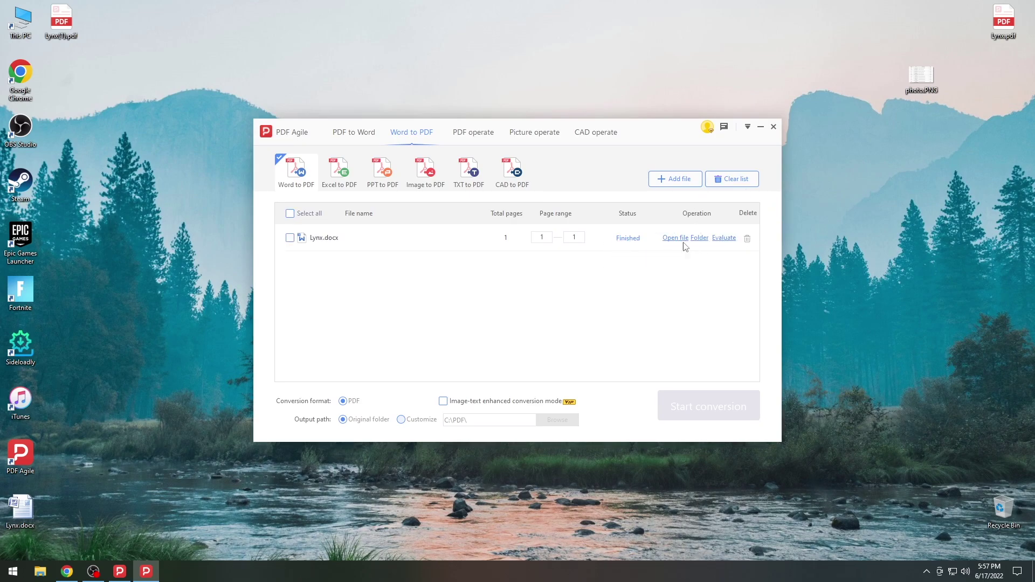
# - Open the converted Lynx(1).pdf and scroll through it
pyautogui.click(678, 239)
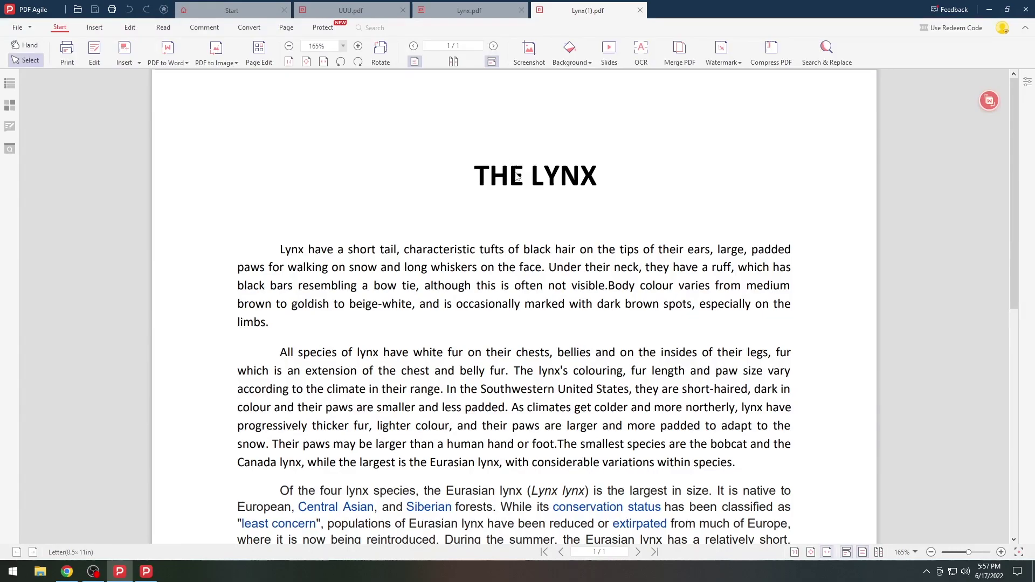
pyautogui.scroll(-8, 518, 177)
pyautogui.scroll(8, 518, 176)
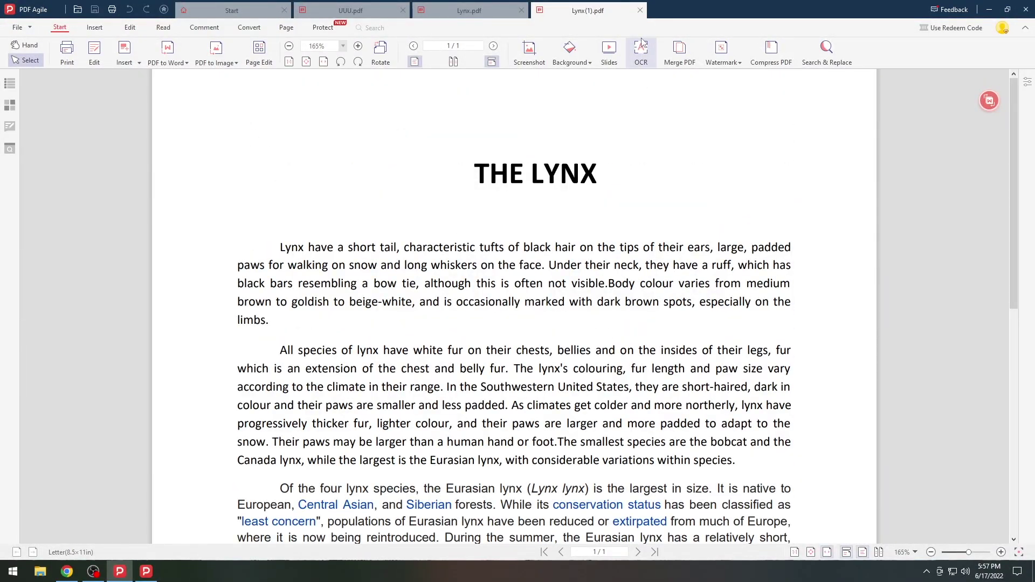
# - Close the Lynx(1).pdf, Lynx.pdf and UUU.pdf tabs, then open photo.PNG
pyautogui.click(640, 11)
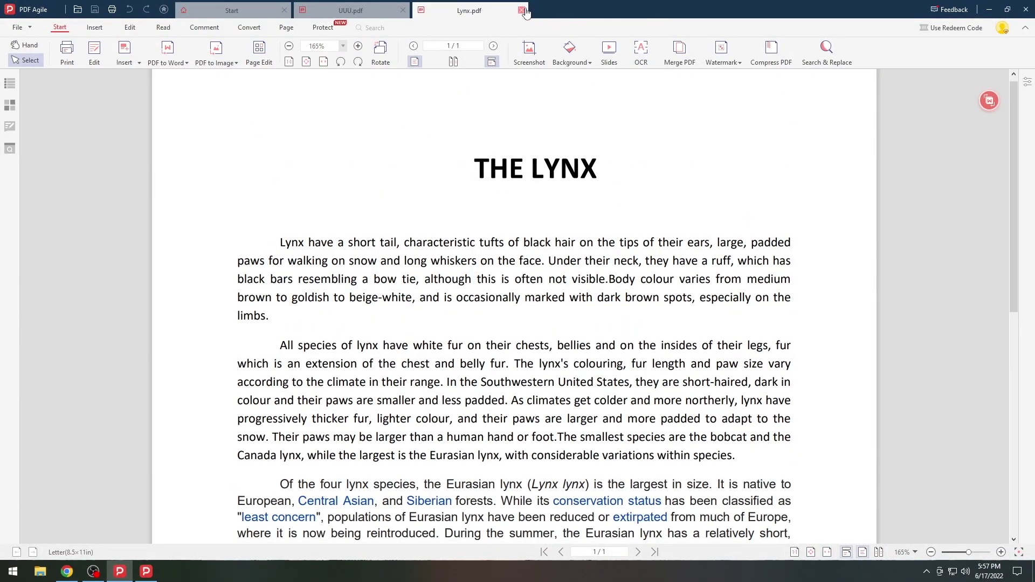
pyautogui.click(521, 11)
pyautogui.click(402, 10)
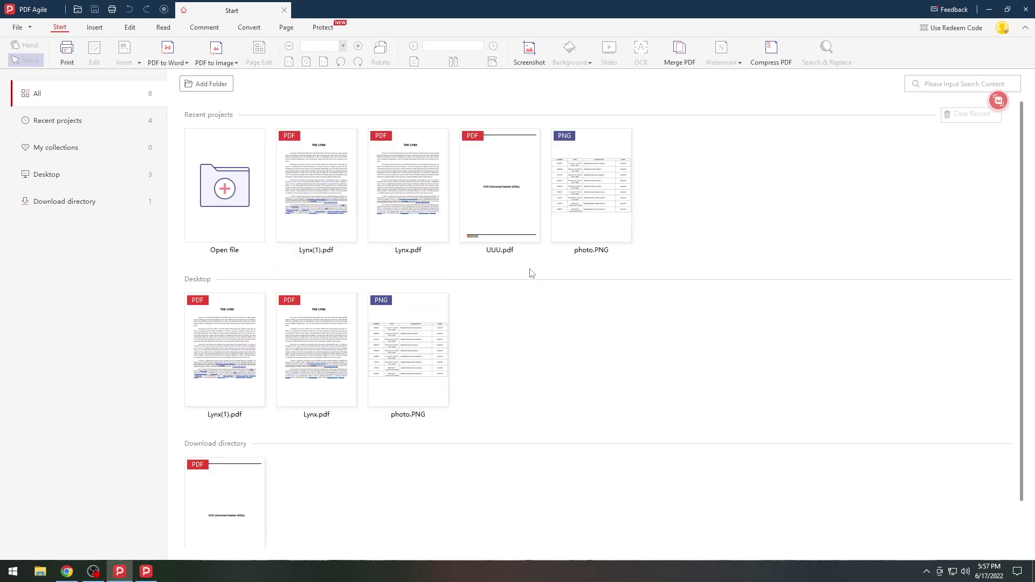
pyautogui.click(224, 142)
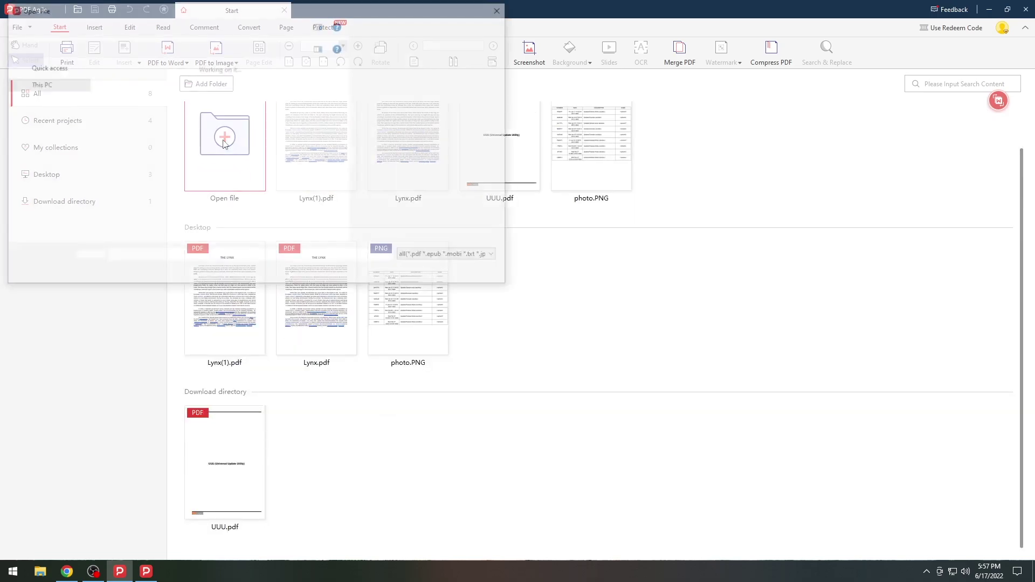
pyautogui.doubleClick(308, 96)
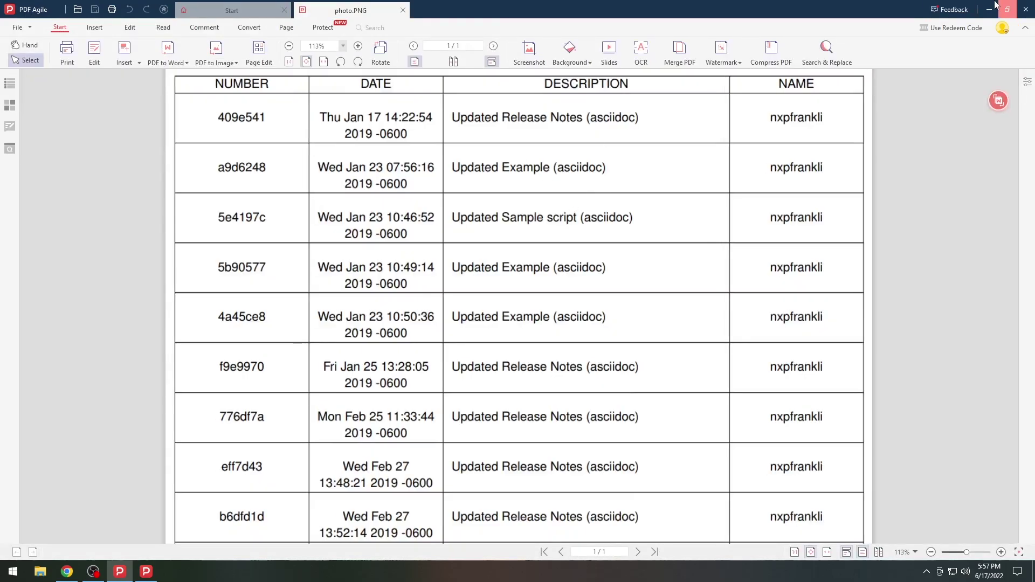
pyautogui.click(994, 7)
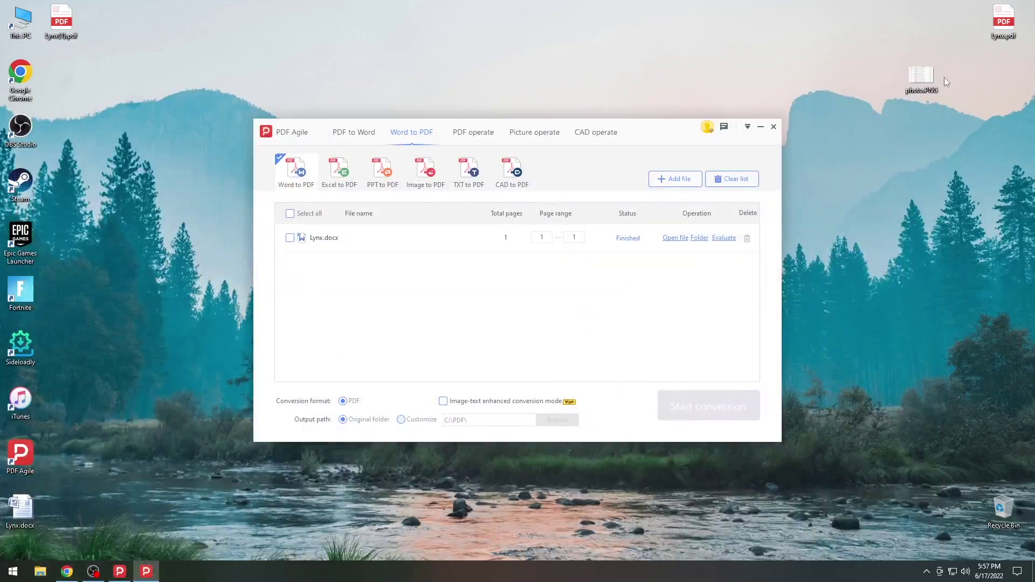
pyautogui.doubleClick(922, 75)
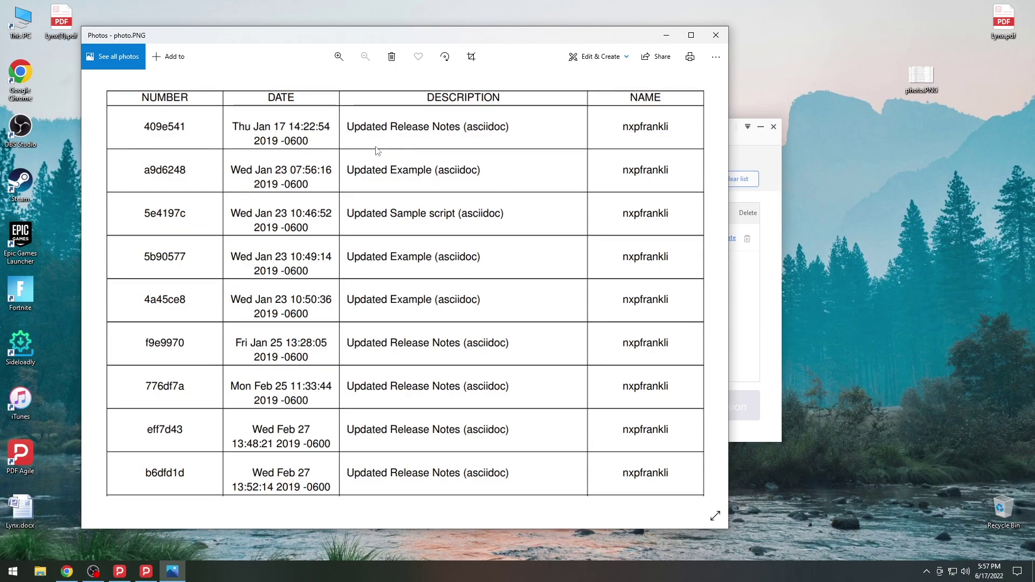
pyautogui.click(716, 35)
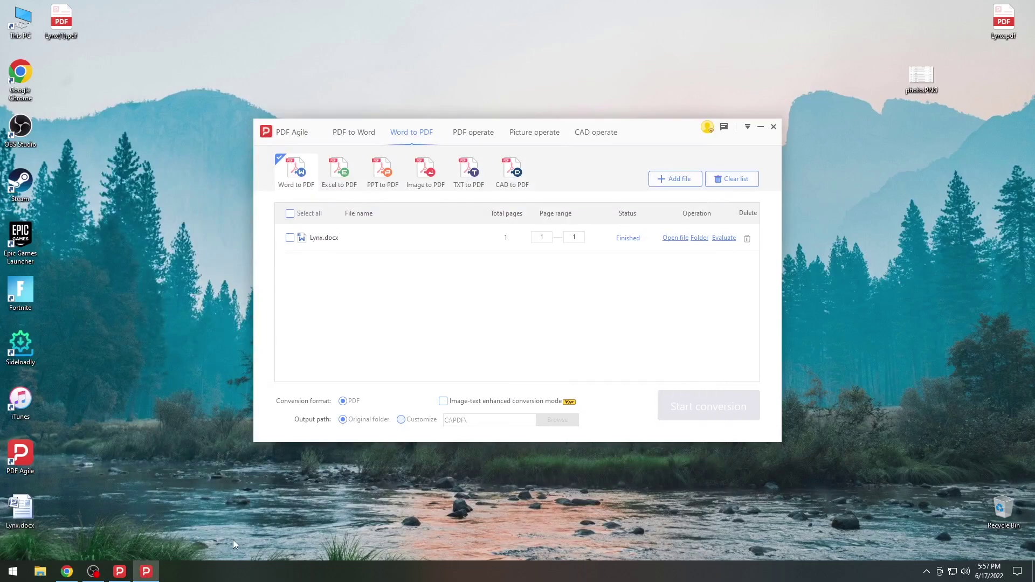
pyautogui.click(120, 571)
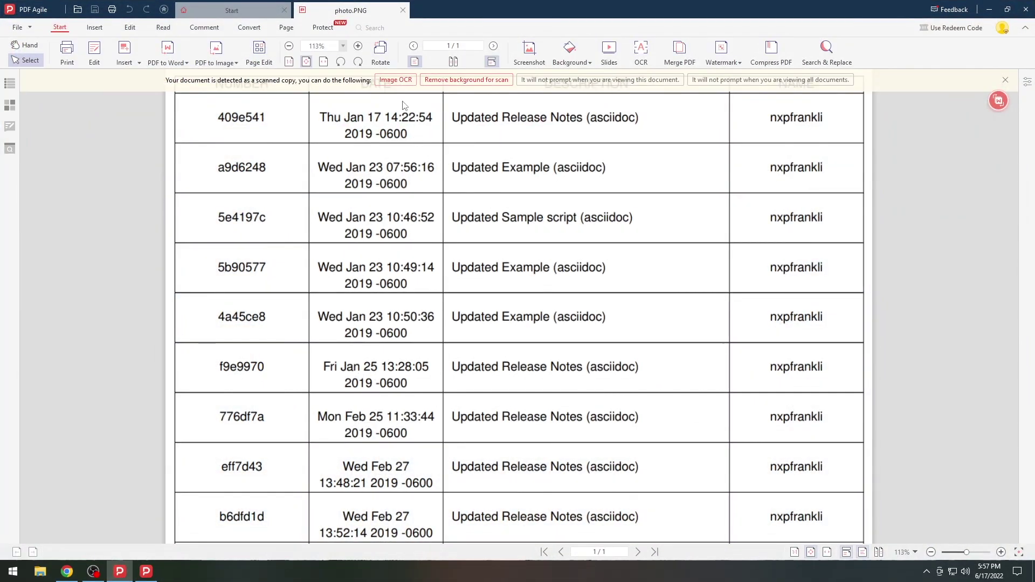
pyautogui.click(396, 80)
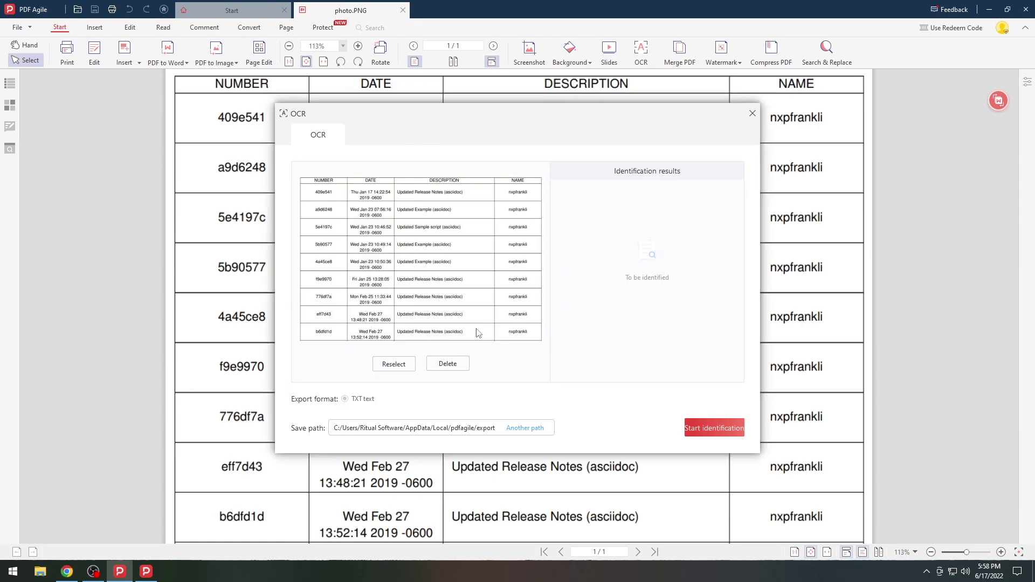
pyautogui.click(701, 430)
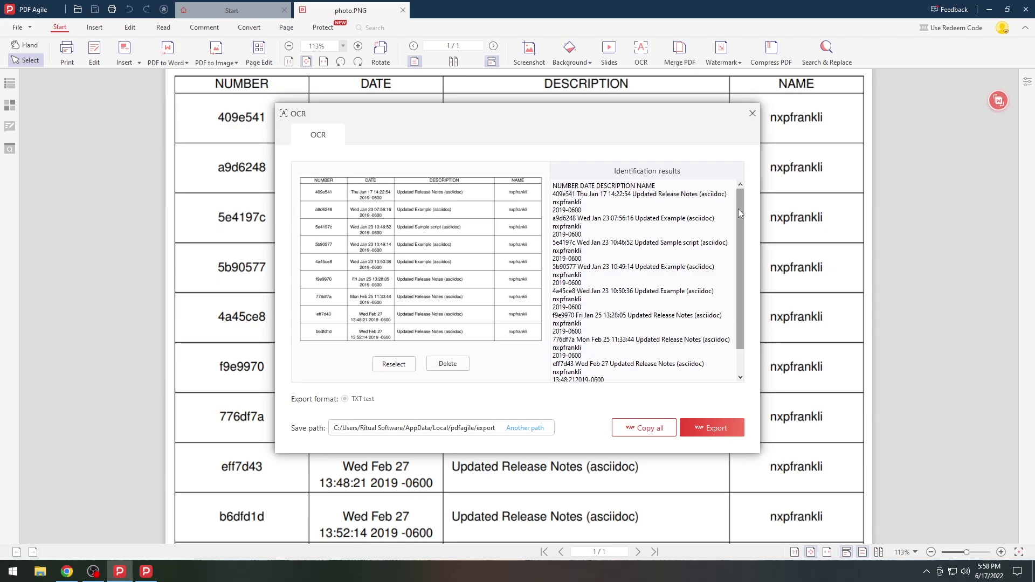
pyautogui.scroll(-2, 733, 209)
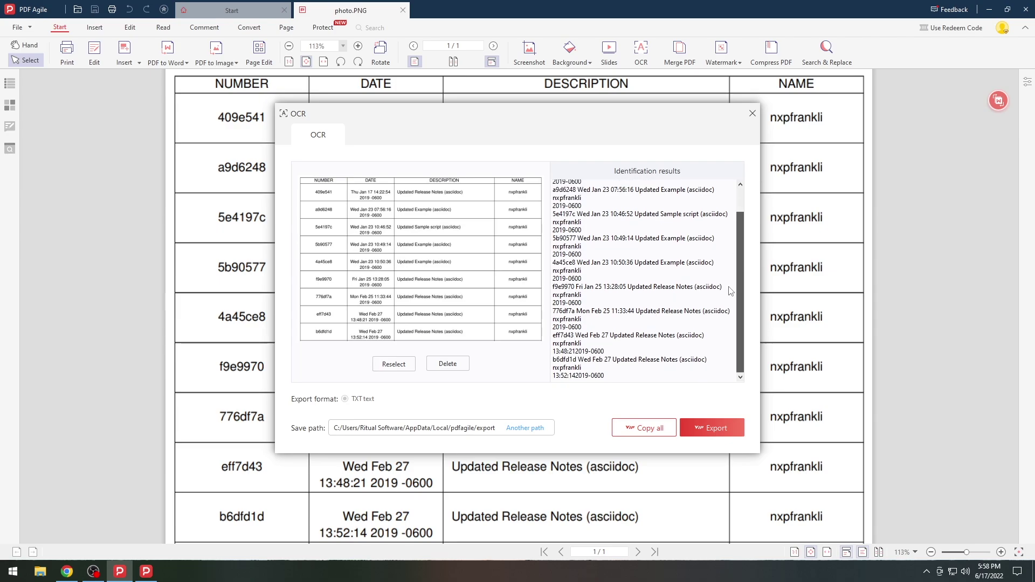
pyautogui.click(711, 429)
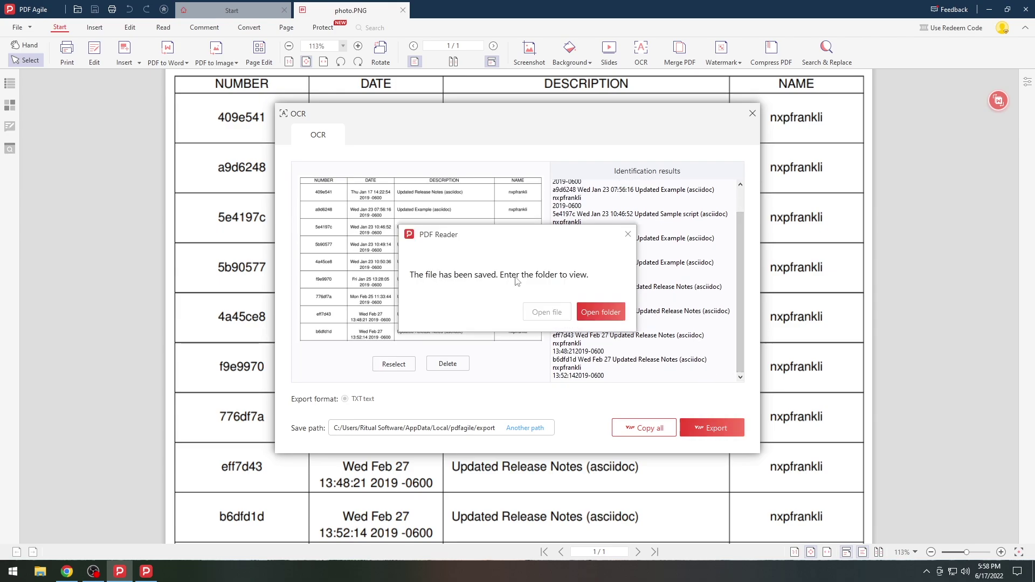
pyautogui.click(598, 314)
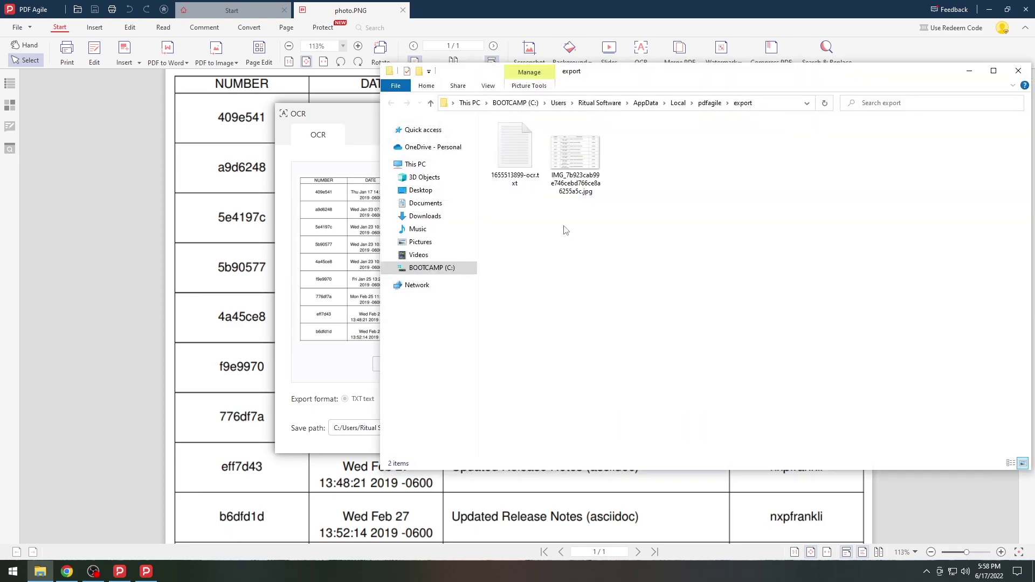
pyautogui.doubleClick(512, 184)
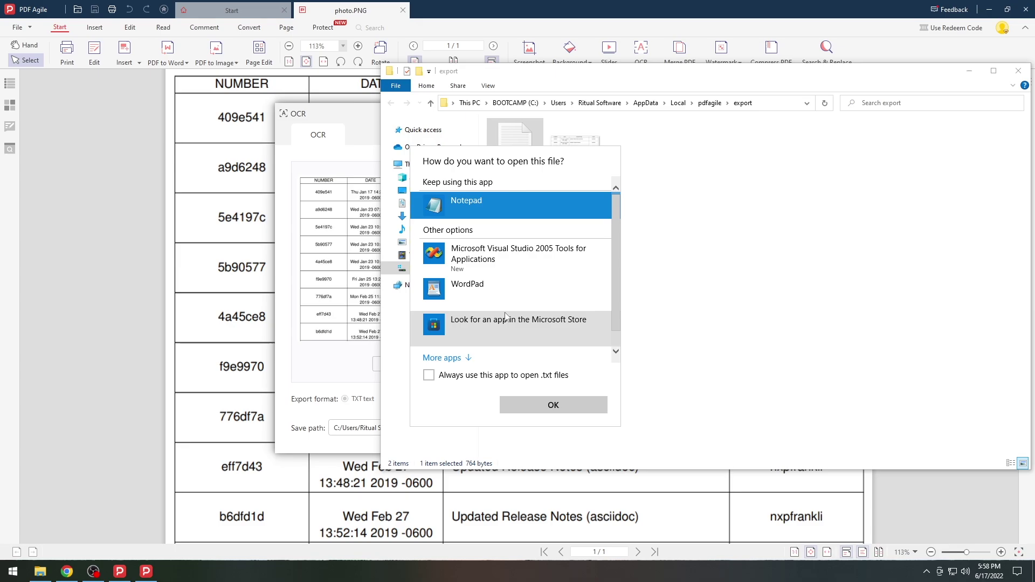
pyautogui.doubleClick(512, 282)
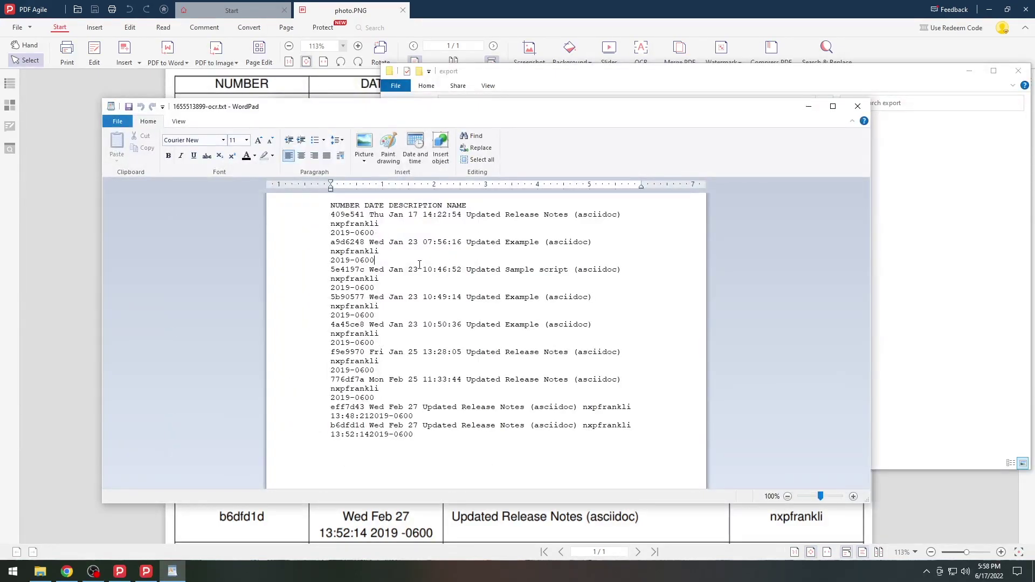
# - Select description text in the OCR text file in WordPad and type 'fgd'
pyautogui.keyDown('ctrl'); pyautogui.scroll(7, 483, 257); pyautogui.keyUp('ctrl')
pyautogui.moveTo(451, 232); pyautogui.dragTo(662, 323)
pyautogui.click(652, 335)
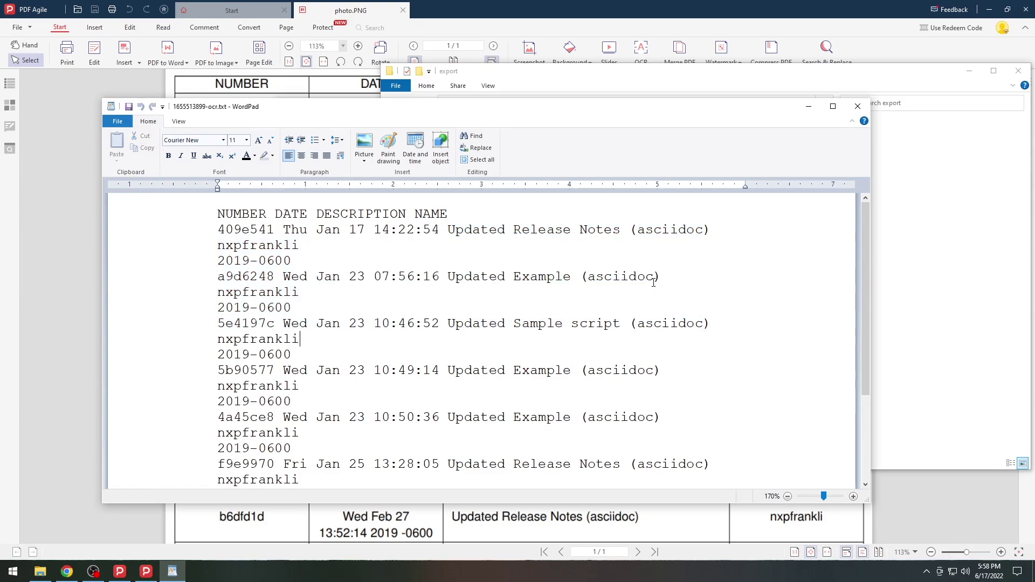
pyautogui.moveTo(655, 278); pyautogui.dragTo(492, 279)
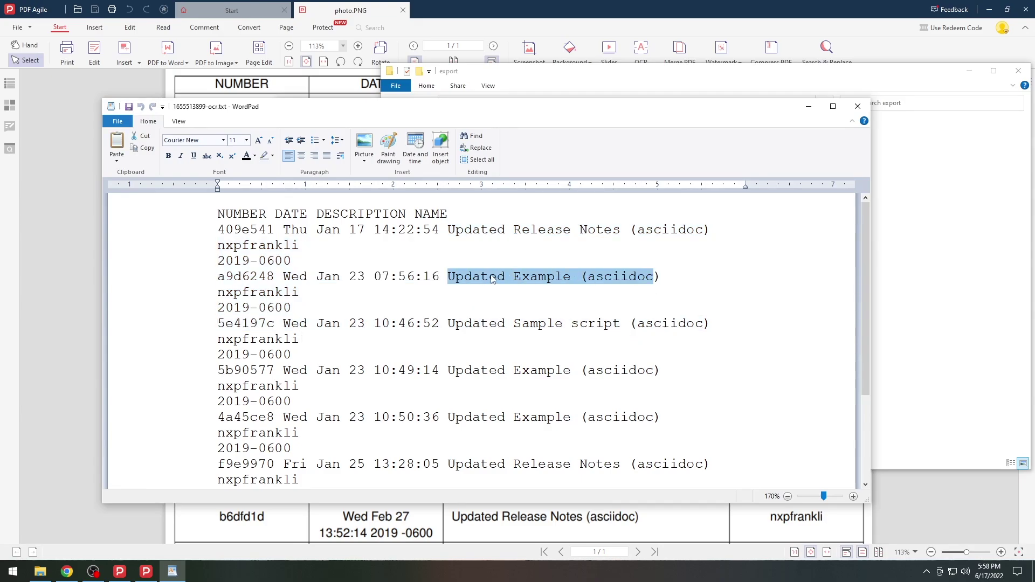
pyautogui.write('fgd) nxpfrank')
# - Close WordPad without saving, then close the OCR results and the photo.PNG tab
pyautogui.hotkey('alt', 'F4')
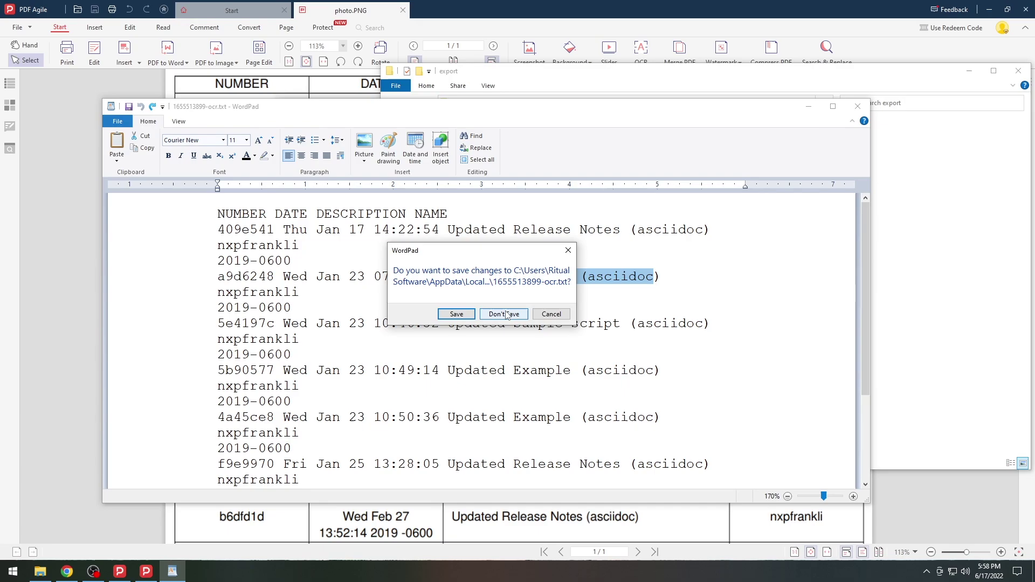
pyautogui.click(501, 314)
pyautogui.click(371, 257)
pyautogui.hotkey('ctrl', 'w')
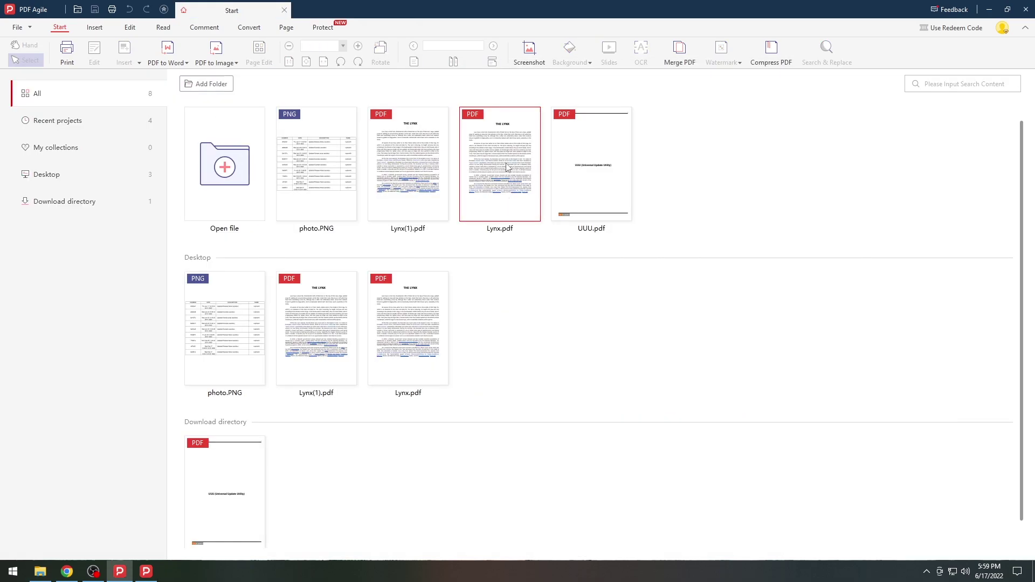
# - Reopen Lynx.pdf from recent files and tile the recommended 'Top secret' watermark across its page
pyautogui.click(507, 168)
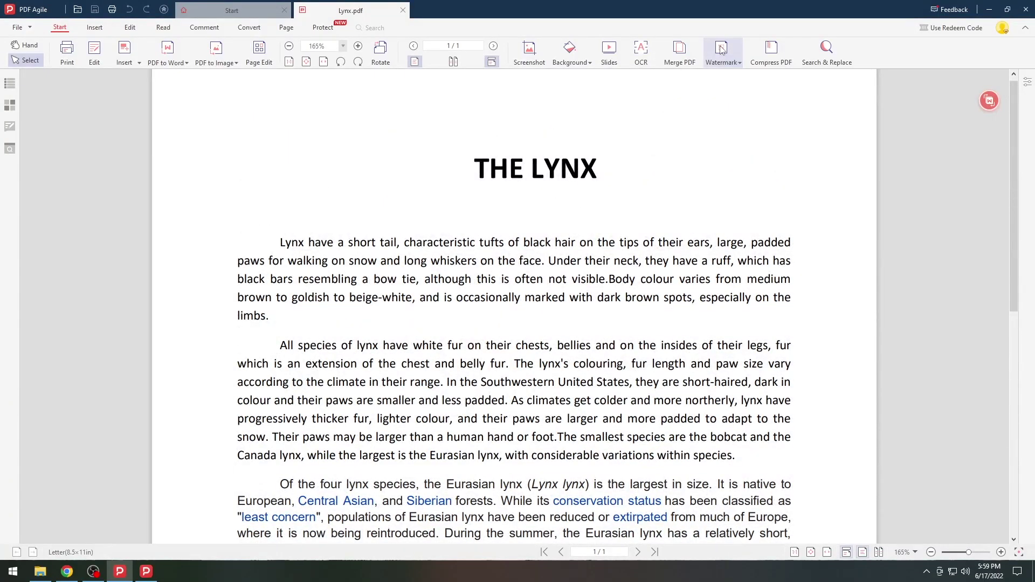
pyautogui.click(721, 48)
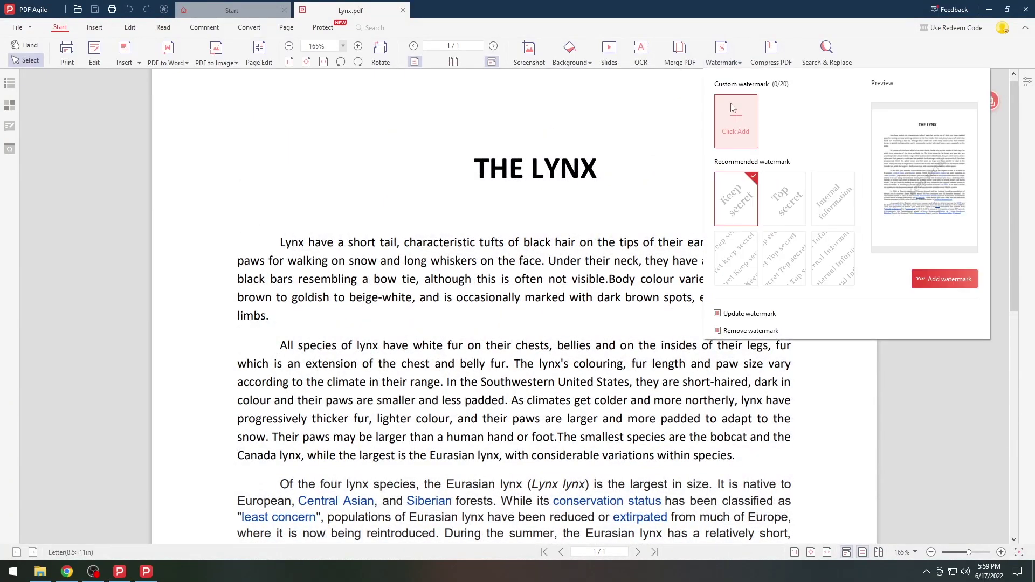
pyautogui.click(944, 282)
pyautogui.scroll(-6, 512, 273)
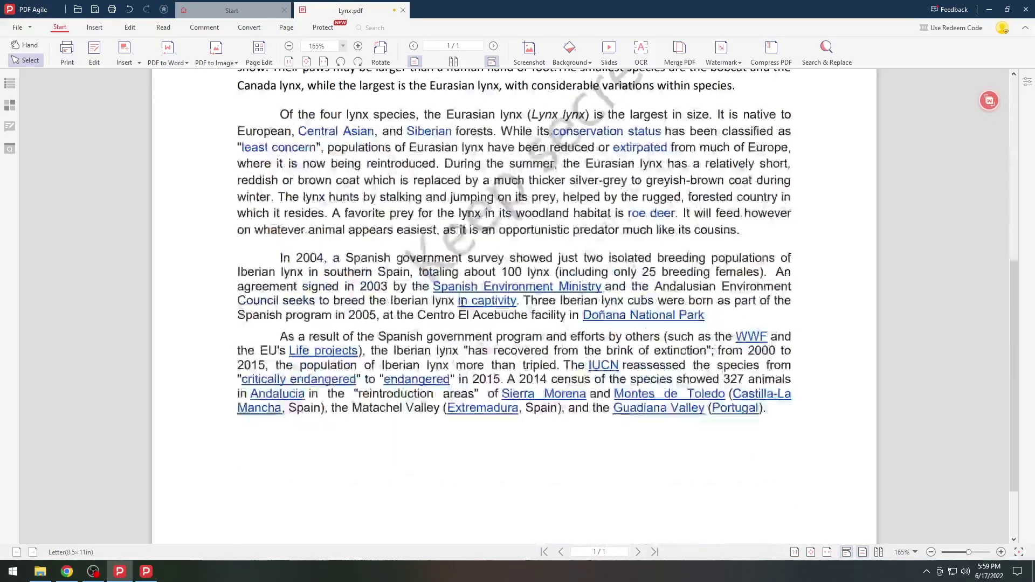
pyautogui.scroll(6, 537, 176)
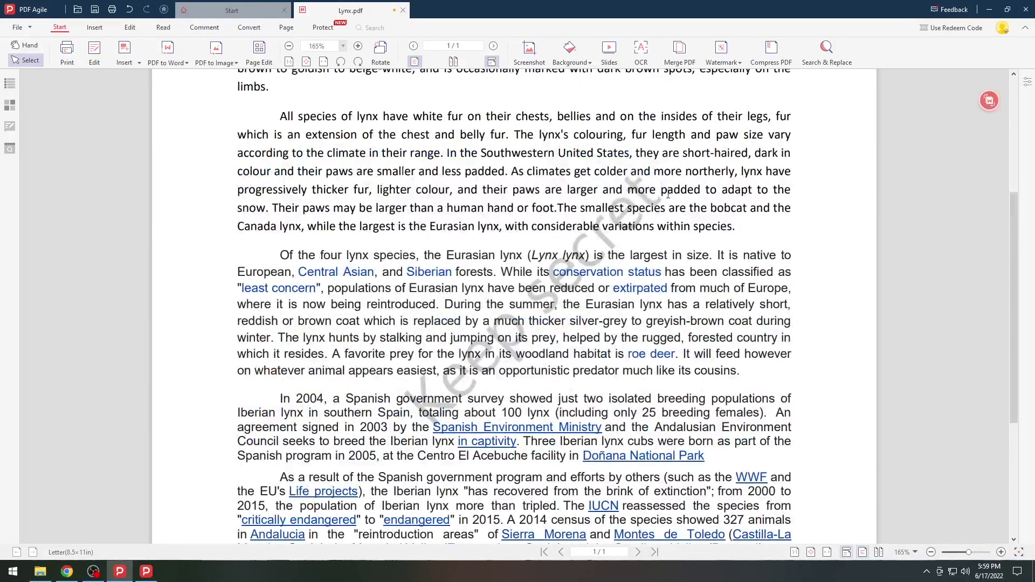
pyautogui.click(324, 31)
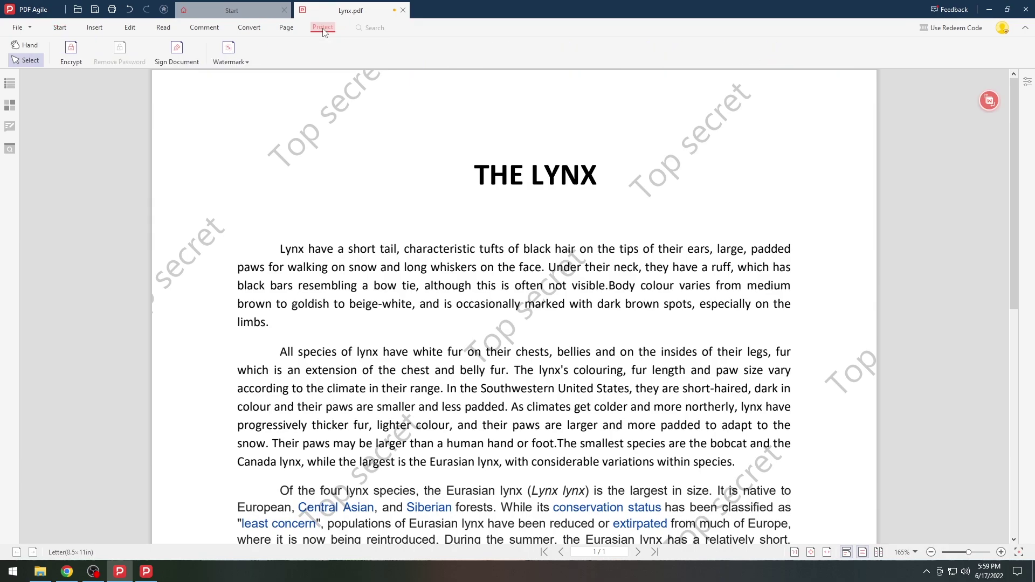
# - Cancel the digital signature setup, then encrypt Lynx.pdf with an open password
pyautogui.click(185, 60)
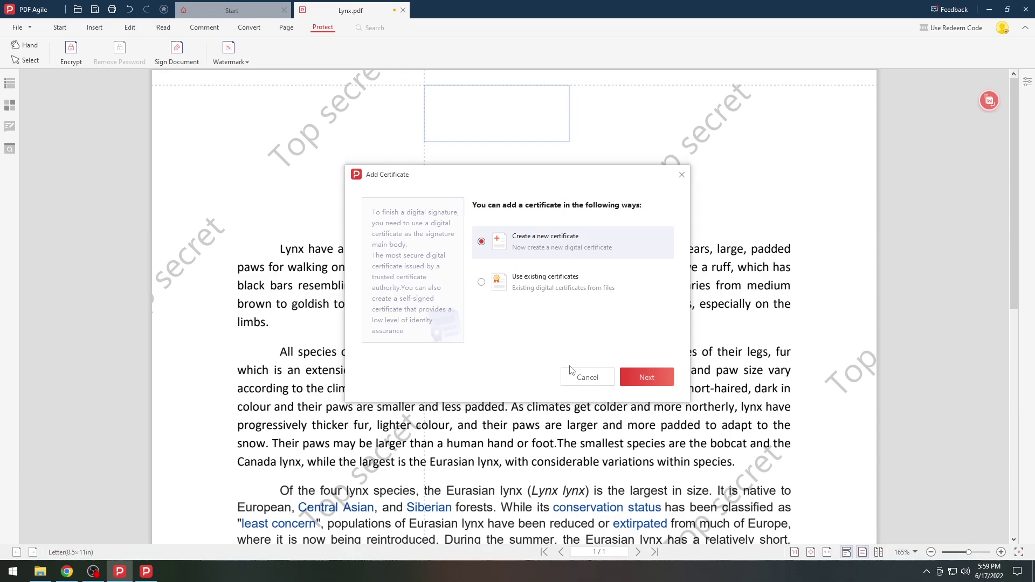
pyautogui.click(587, 377)
pyautogui.click(70, 52)
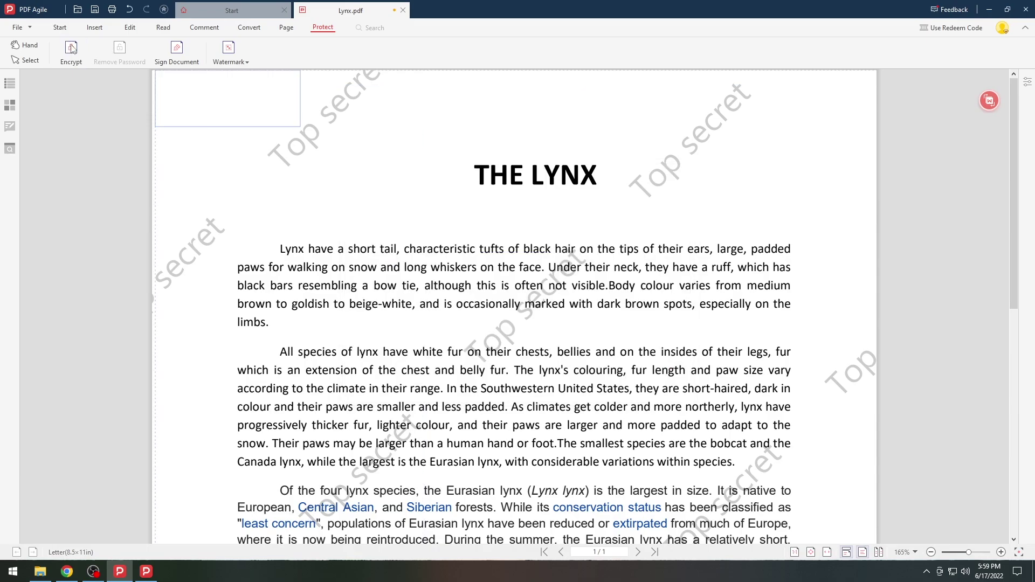
pyautogui.click(490, 281)
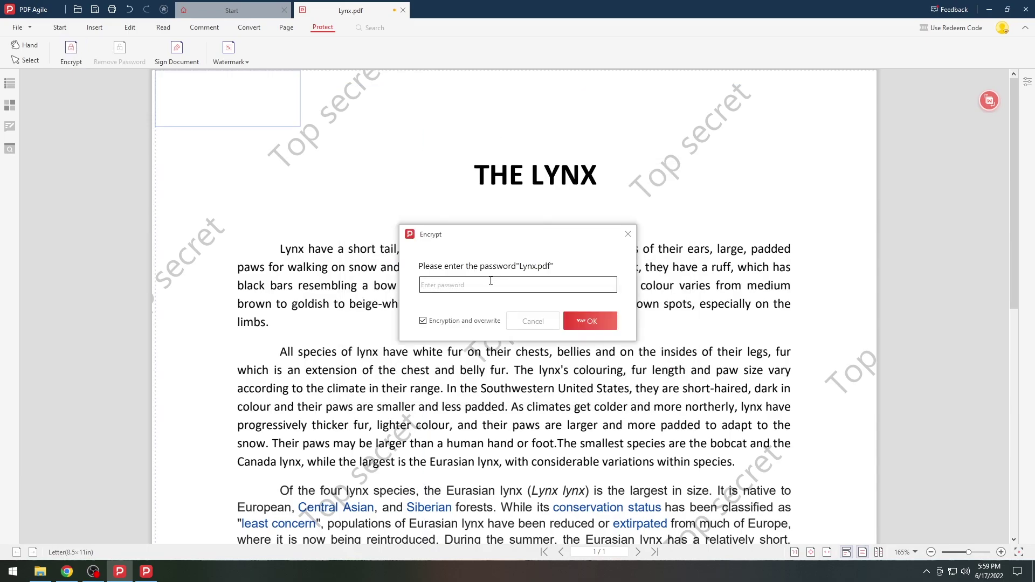
pyautogui.write('123')
pyautogui.click(593, 322)
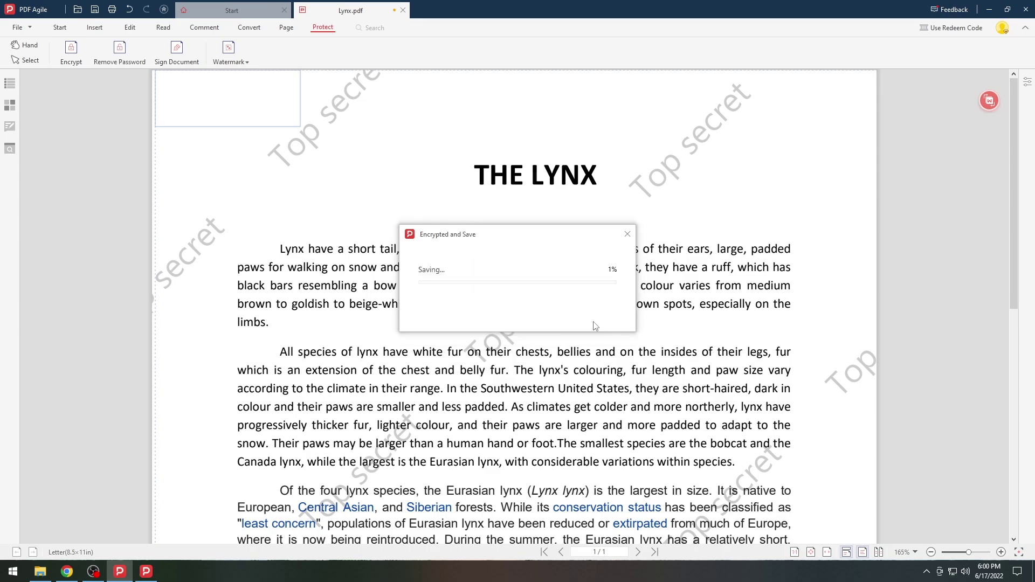
# - Close PDF Agile, the export folder window and the PDF to Word converter
pyautogui.click(1025, 9)
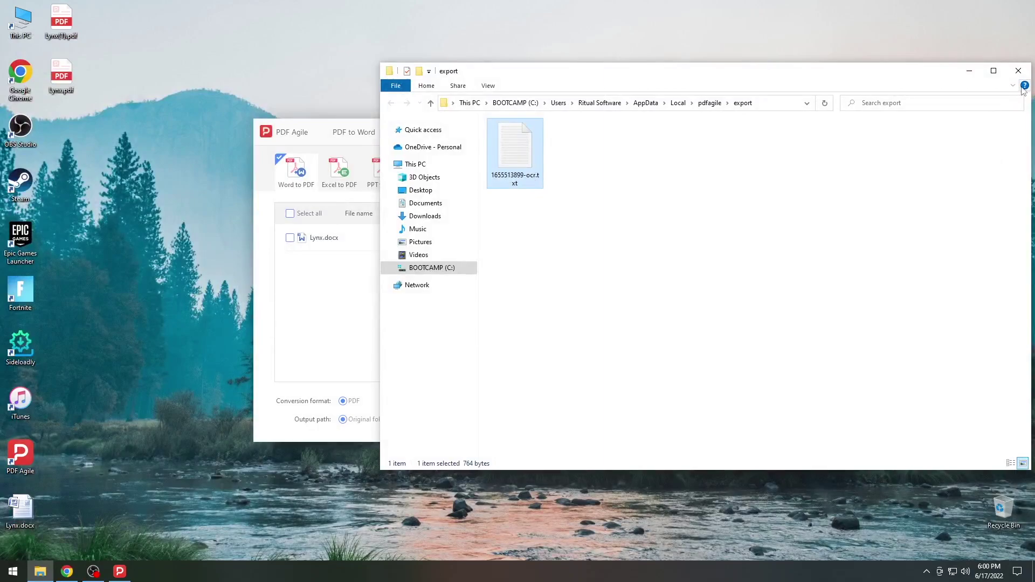
pyautogui.click(1021, 72)
pyautogui.click(774, 127)
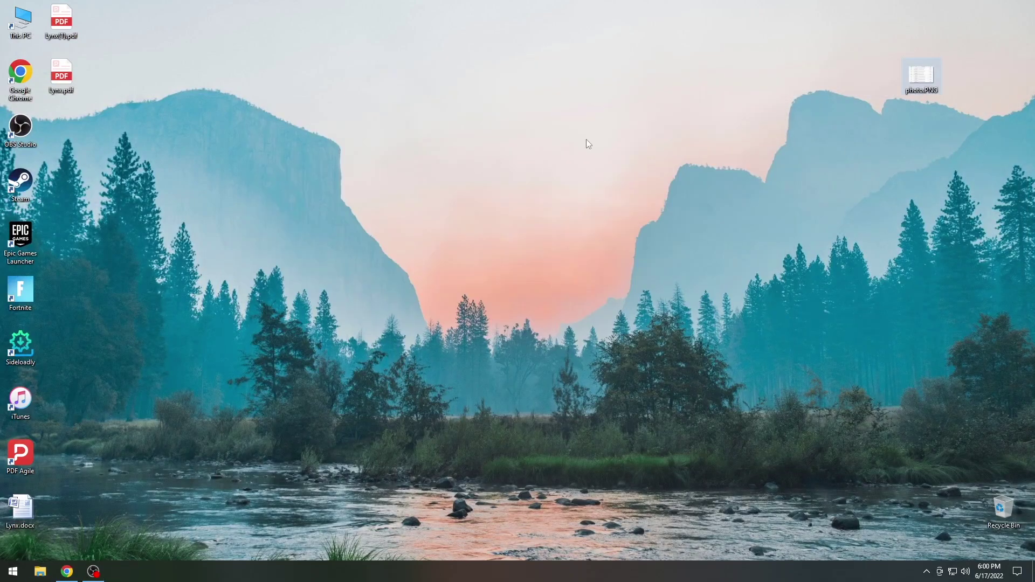
# - Open Lynx.pdf from the desktop and unlock it with its password
pyautogui.doubleClick(61, 74)
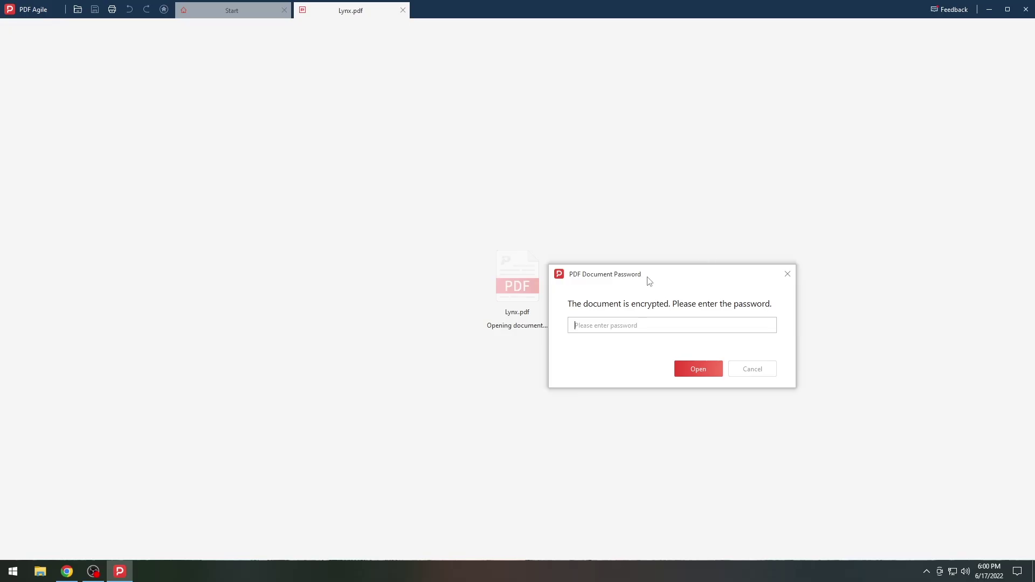
pyautogui.moveTo(650, 279); pyautogui.dragTo(710, 187)
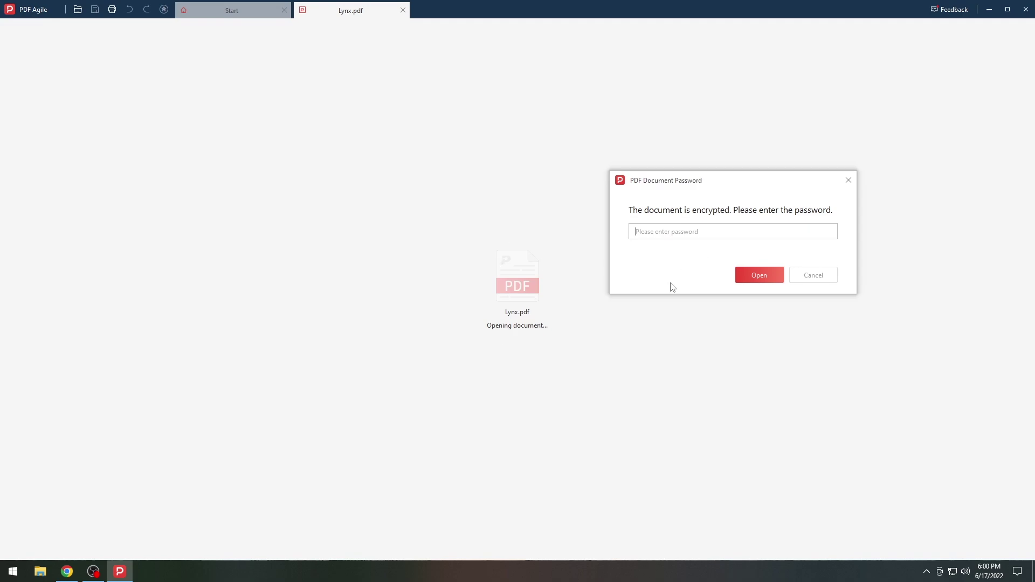
pyautogui.write('1')
pyautogui.click(746, 278)
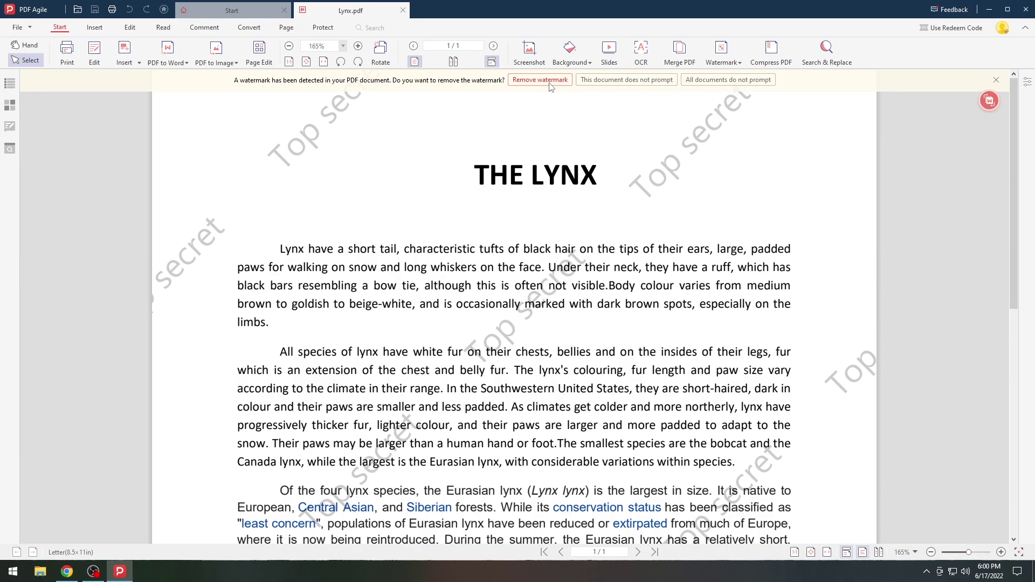
# - Remove the 'Top secret' watermark, then rotate the page four quarter turns back upright in Page Edit
pyautogui.click(540, 80)
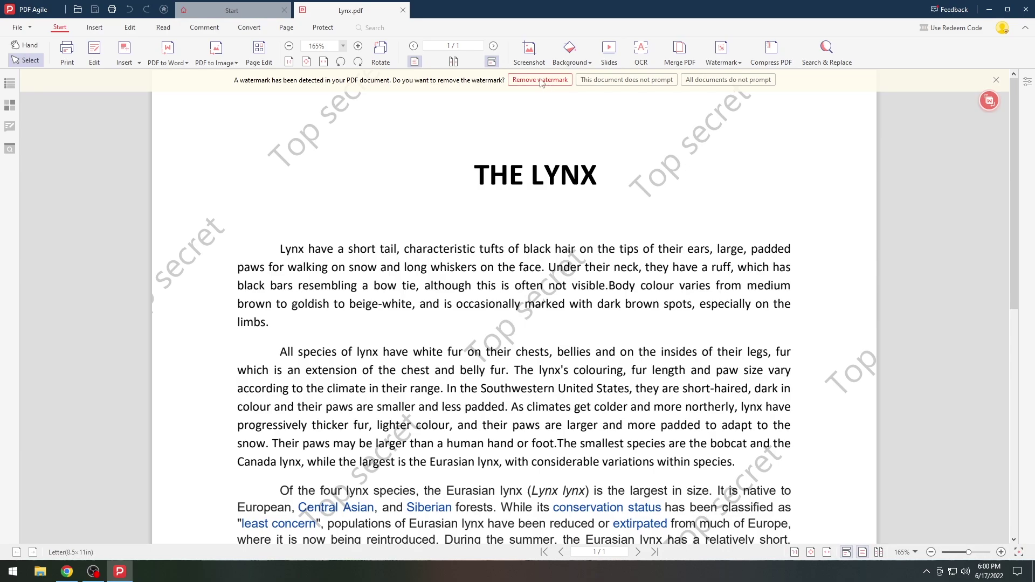
pyautogui.click(263, 49)
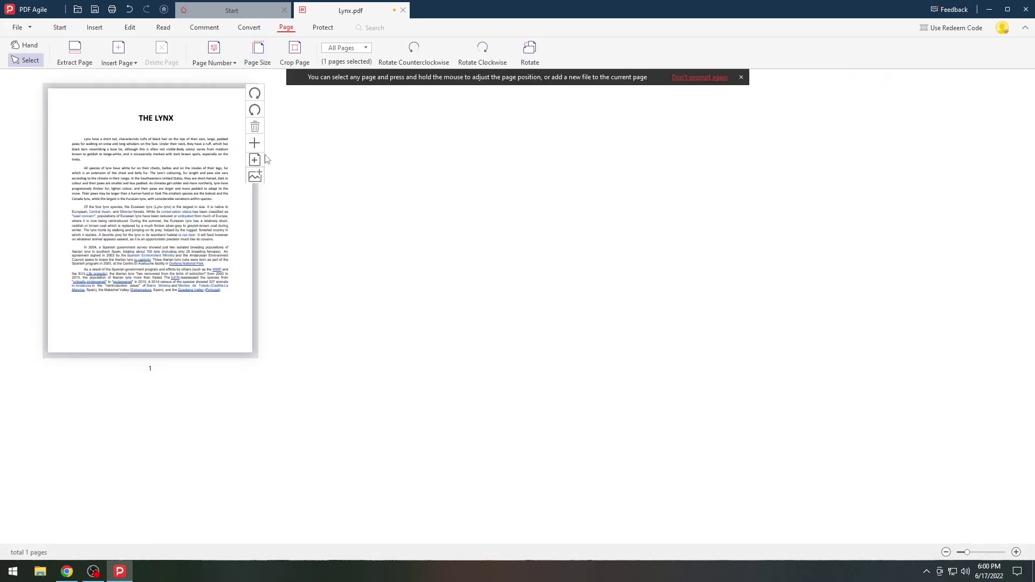
pyautogui.click(255, 111)
pyautogui.click(255, 111)
pyautogui.click(255, 111)
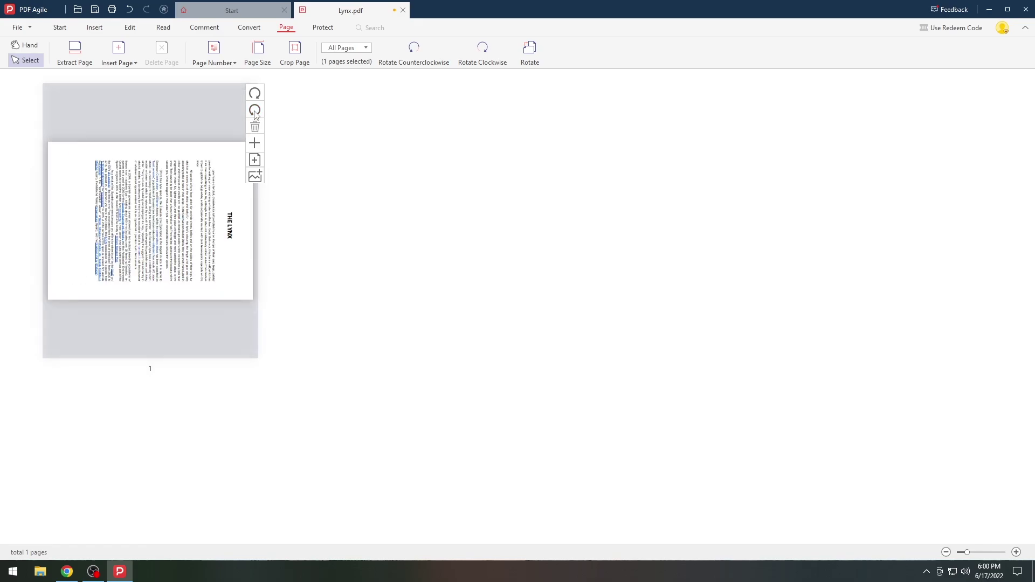
pyautogui.click(255, 110)
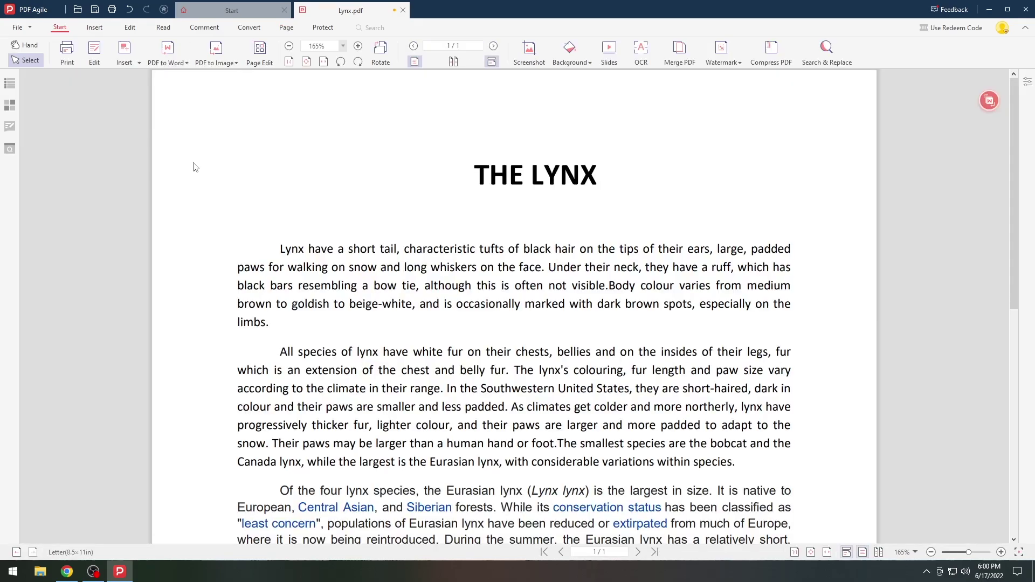
# - Add a blank second page and insert lynx.PNG on it, shrinking the image and shifting it left
pyautogui.click(249, 27)
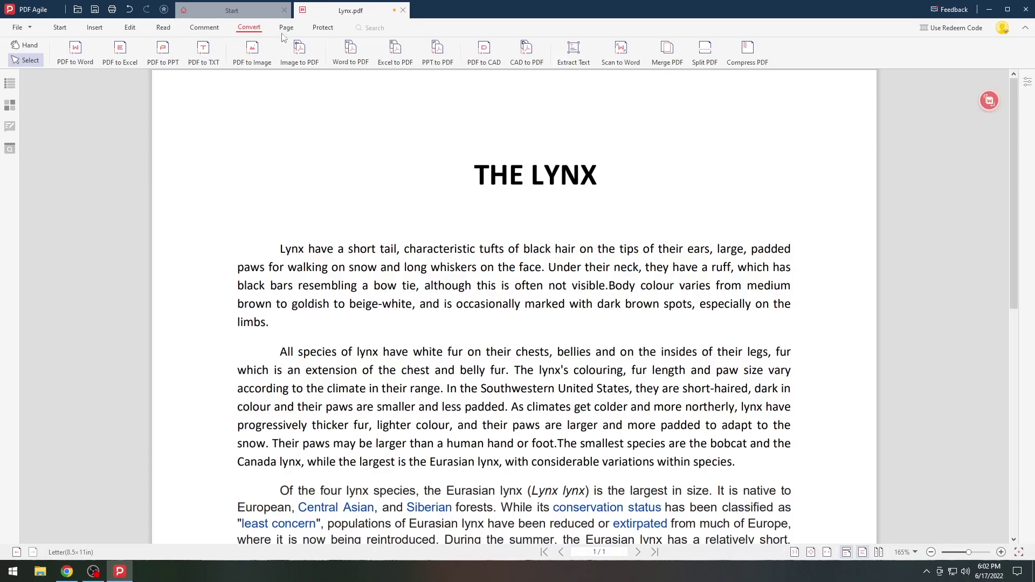
pyautogui.click(283, 28)
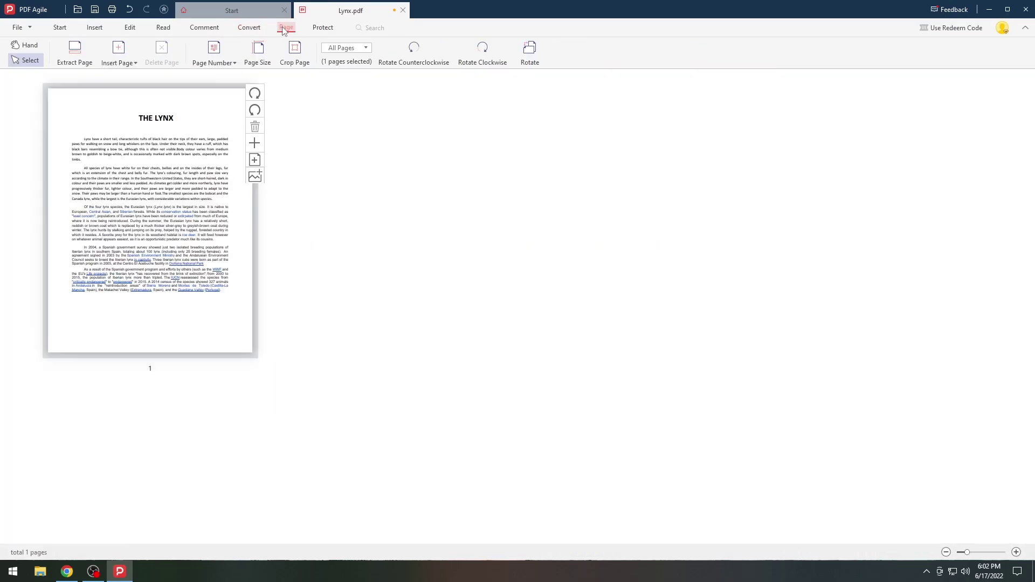
pyautogui.click(114, 51)
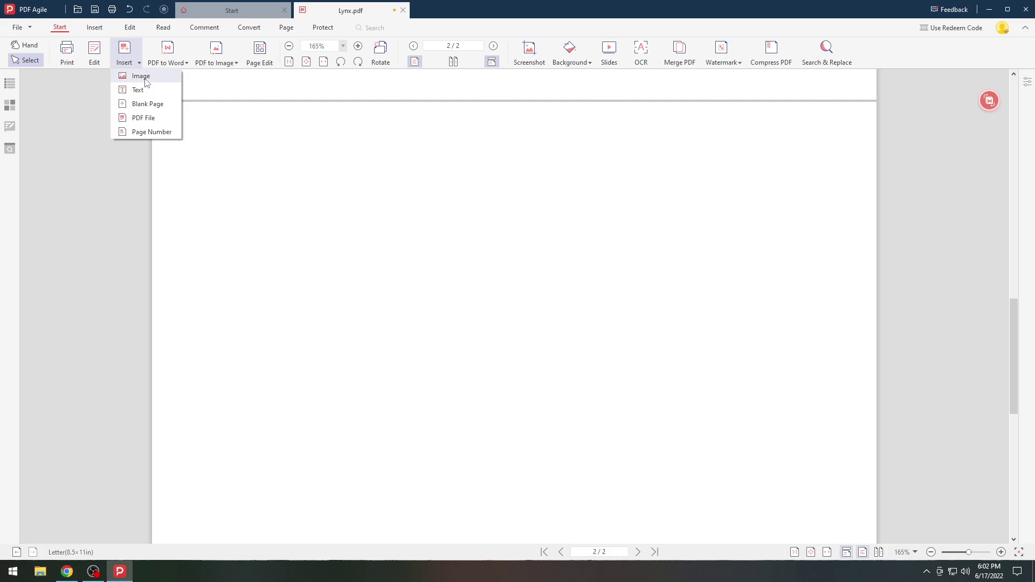
pyautogui.click(141, 76)
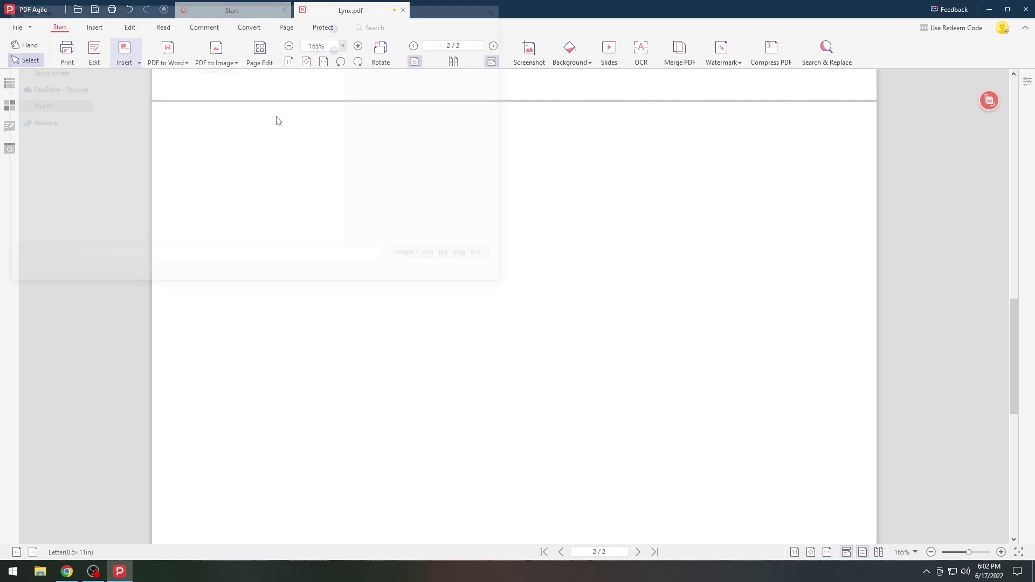
pyautogui.doubleClick(183, 97)
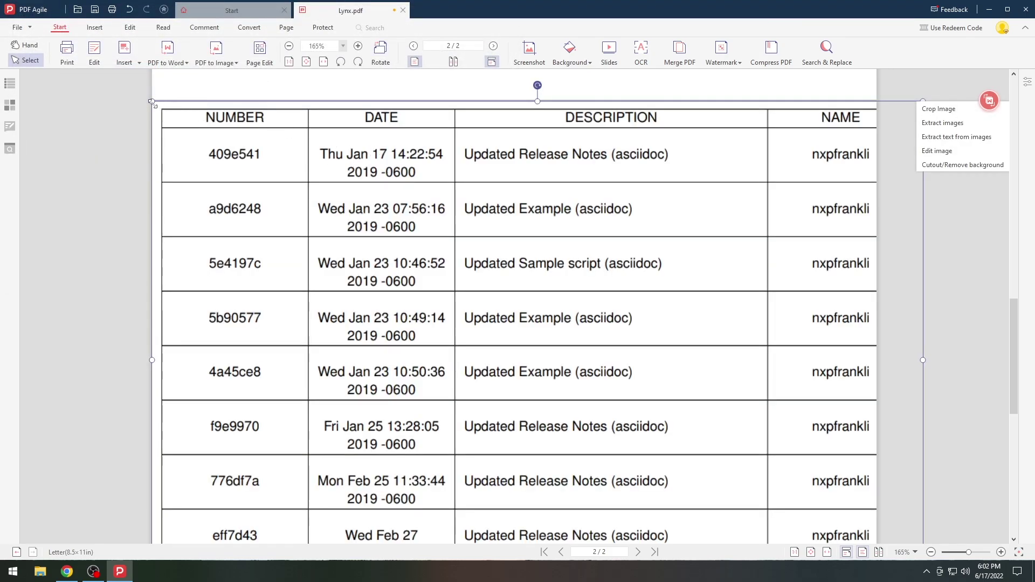
pyautogui.moveTo(152, 101); pyautogui.dragTo(388, 259)
pyautogui.moveTo(538, 307); pyautogui.dragTo(397, 187)
# - Change the page background from Eye Protection green to the beige Stationery option
pyautogui.scroll(5, 643, 258)
pyautogui.scroll(5, 631, 232)
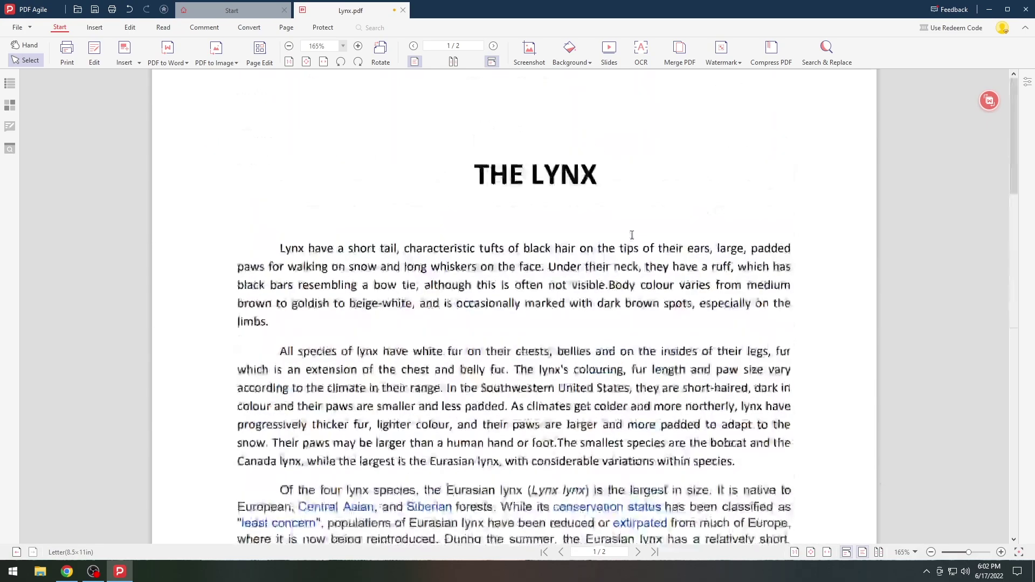
pyautogui.scroll(-3, 631, 232)
pyautogui.scroll(-5, 633, 232)
pyautogui.scroll(-5, 632, 232)
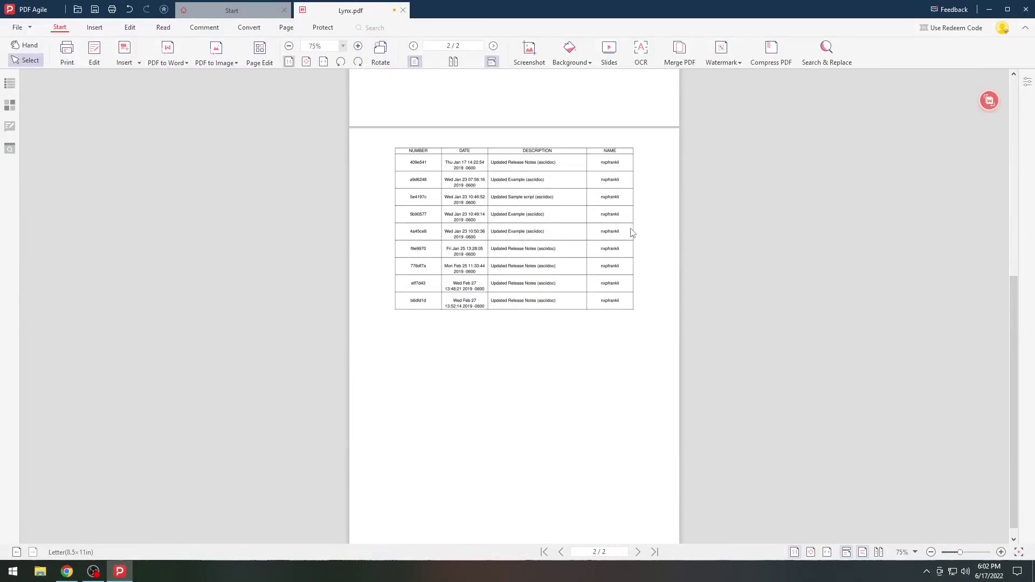
pyautogui.keyDown('ctrl'); pyautogui.scroll(5, 631, 232); pyautogui.keyUp('ctrl')
pyautogui.scroll(-3, 613, 215)
pyautogui.scroll(-3, 613, 215)
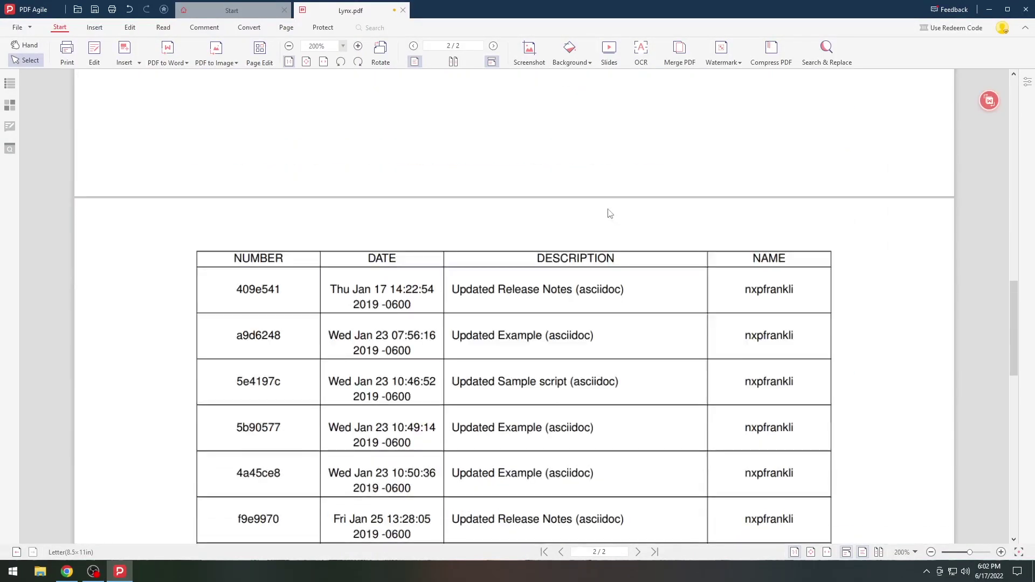
pyautogui.click(572, 51)
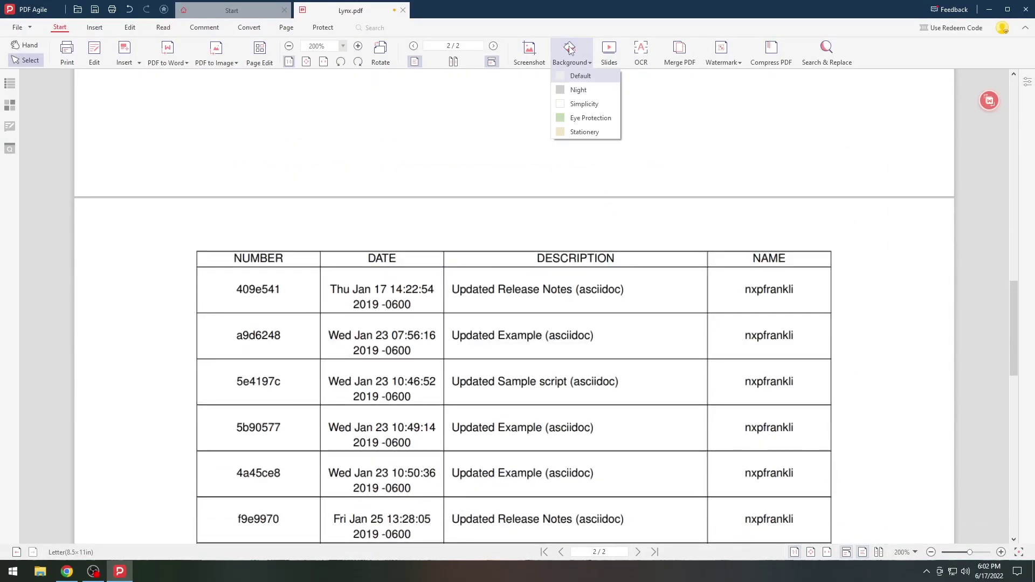
pyautogui.click(592, 119)
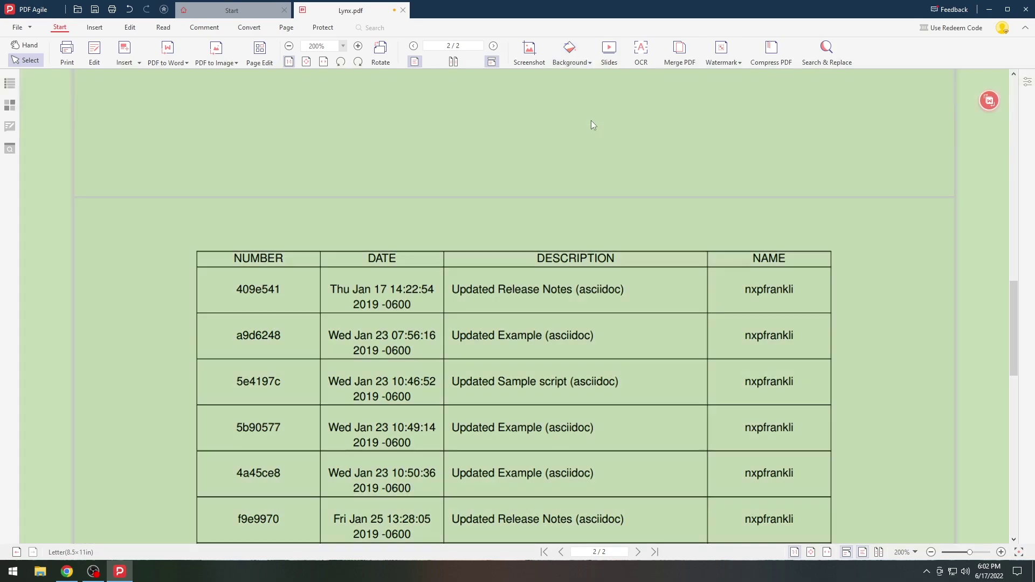
pyautogui.click(592, 52)
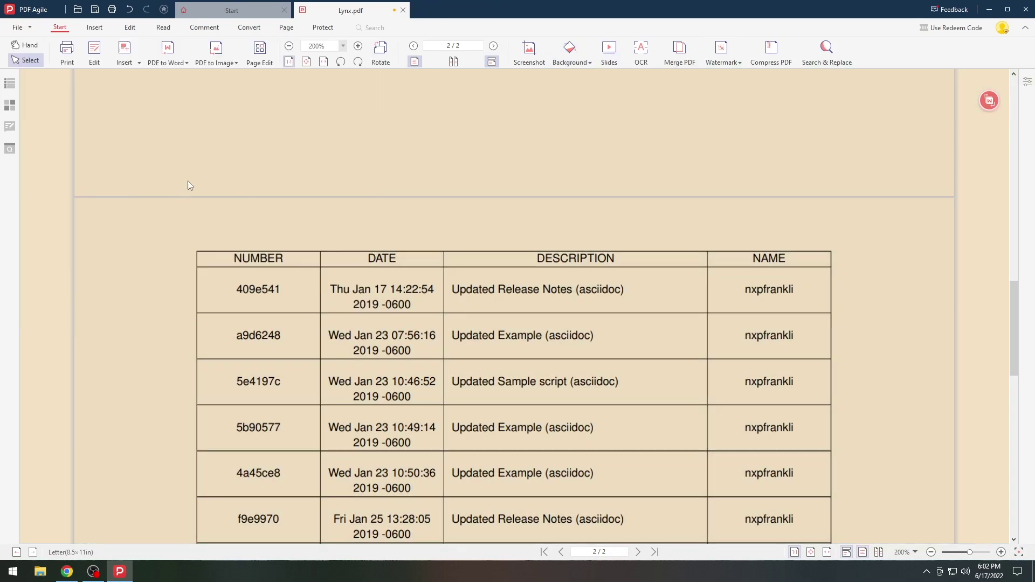
# - Convert the password-protected Lynx.pdf to Word and open the resulting Lynx(1).docx
pyautogui.click(168, 52)
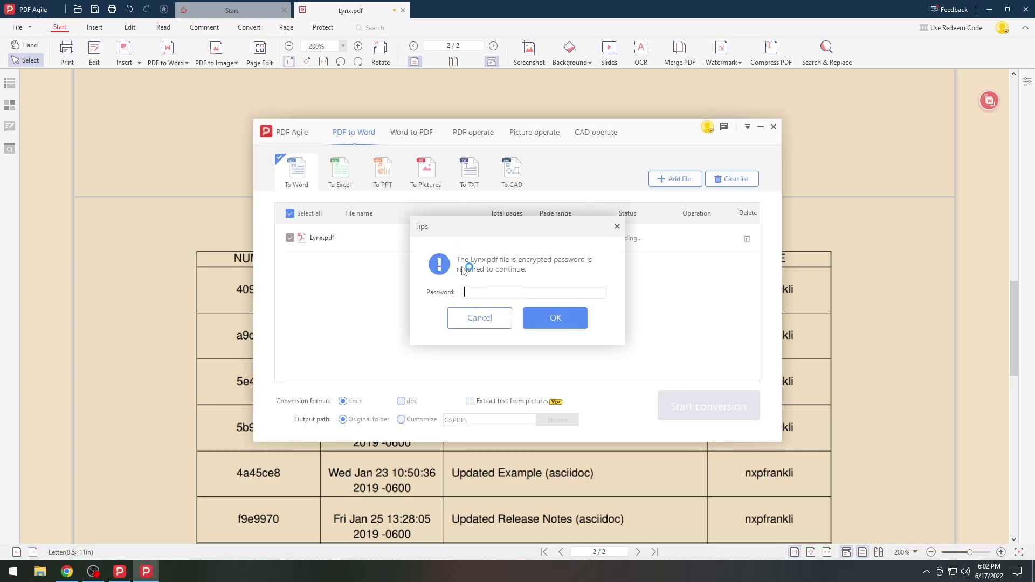
pyautogui.click(555, 318)
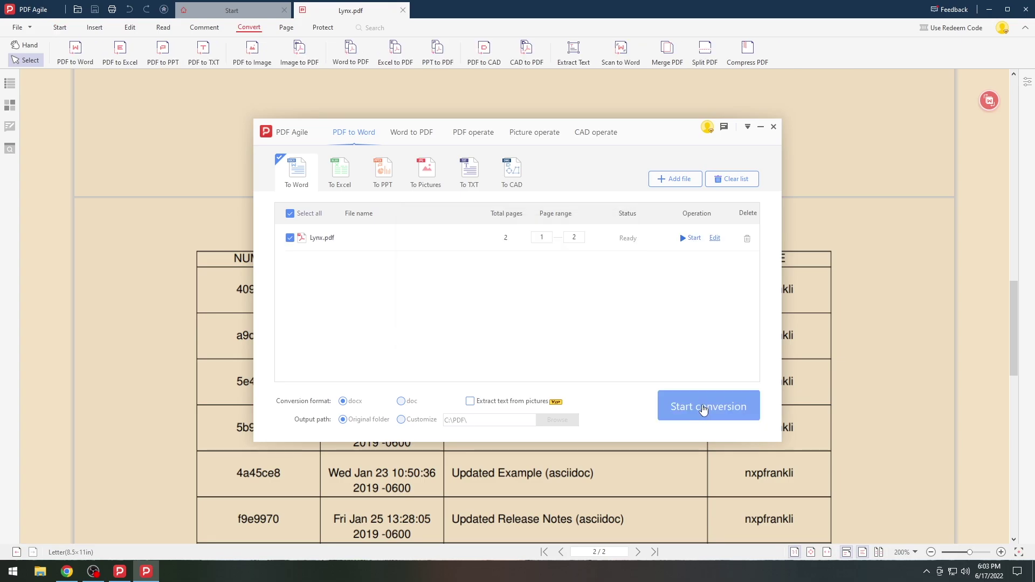
pyautogui.click(708, 406)
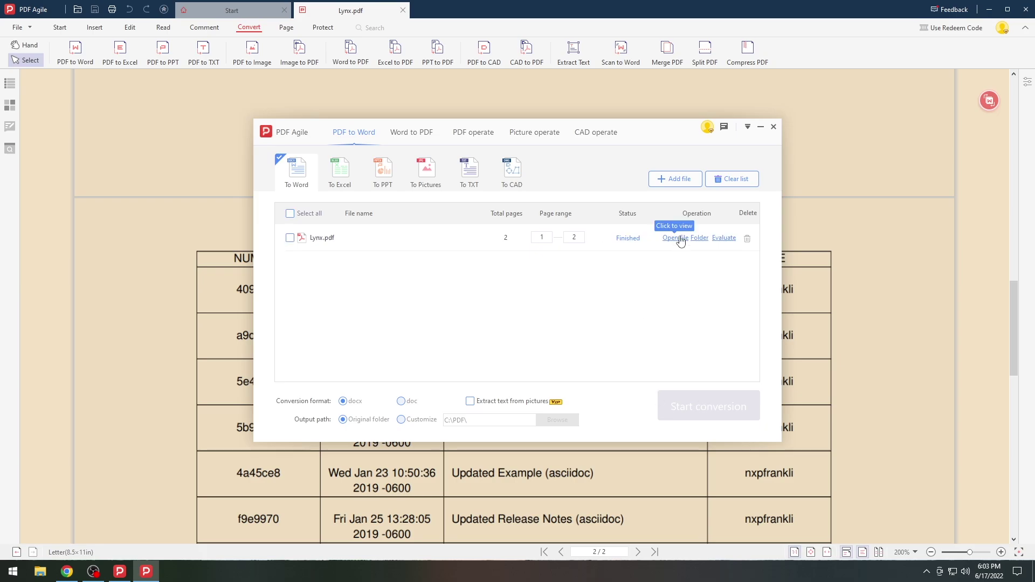
pyautogui.click(678, 238)
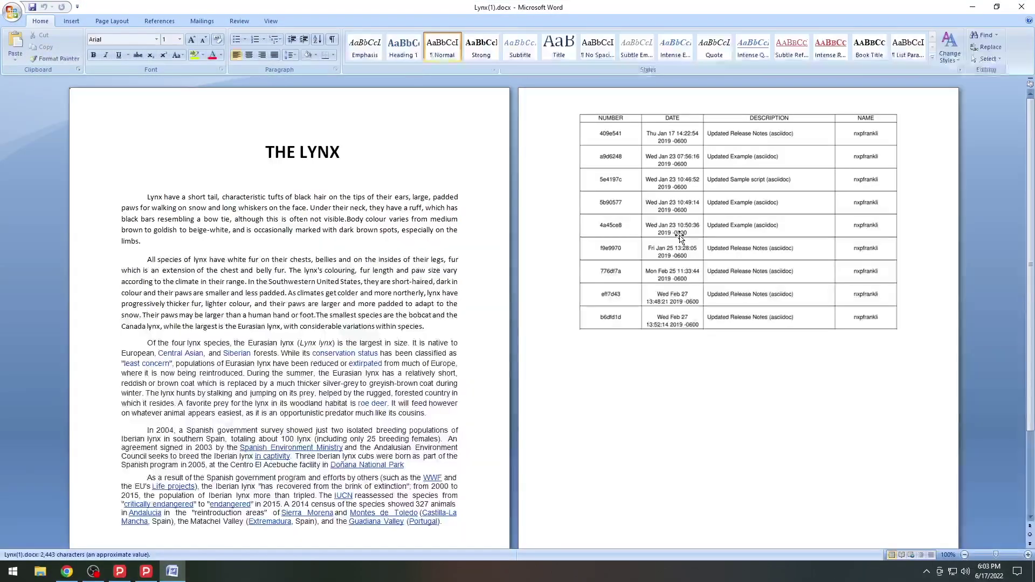
# - Scroll through Lynx(1).docx, select the table image on page 2, and close Word
pyautogui.scroll(-2, 279, 258)
pyautogui.scroll(2, 280, 257)
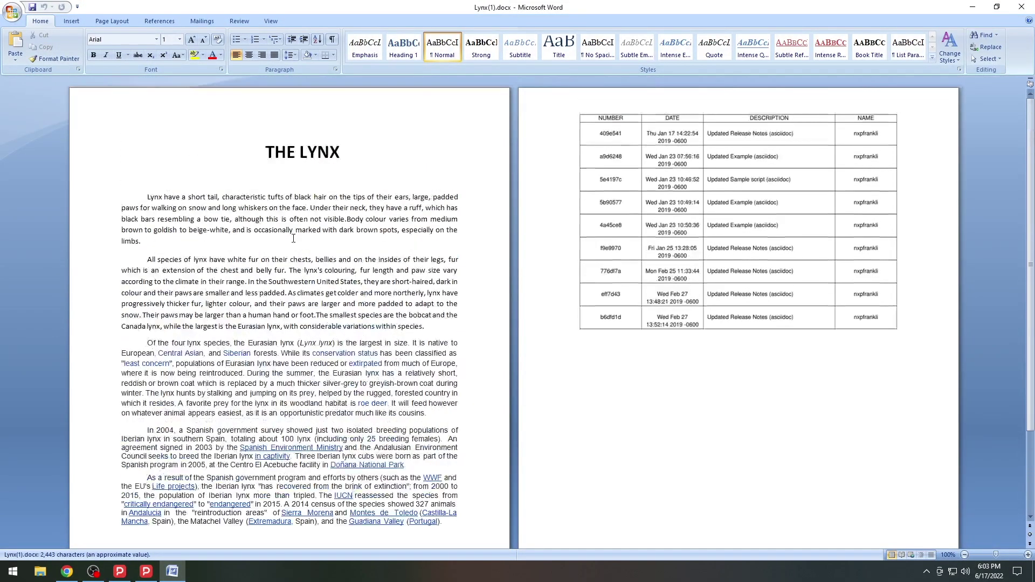
pyautogui.keyDown('ctrl'); pyautogui.scroll(1, 804, 225); pyautogui.keyUp('ctrl')
pyautogui.scroll(-15, 530, 226)
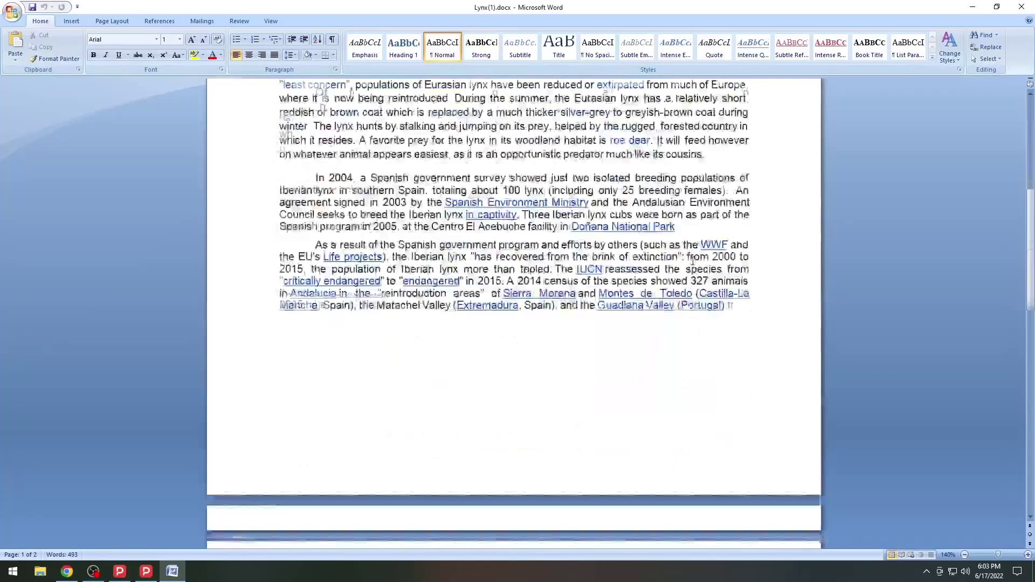
pyautogui.click(530, 226)
pyautogui.scroll(-3, 435, 226)
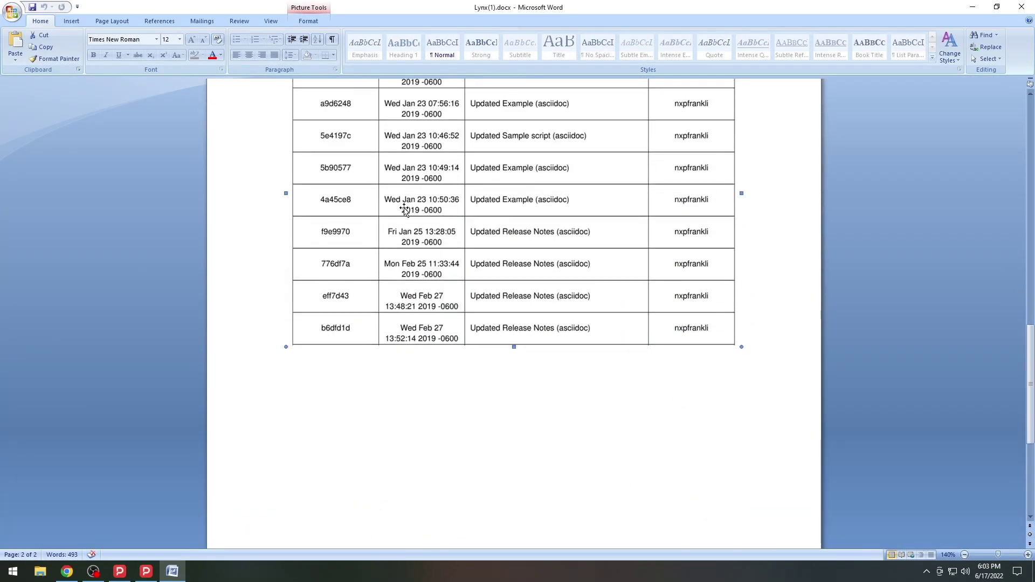
pyautogui.hotkey('alt', 'F4')
pyautogui.scroll(4, 322, 111)
# - Highlight the first line of Lynx.pdf's opening paragraph
pyautogui.click(204, 27)
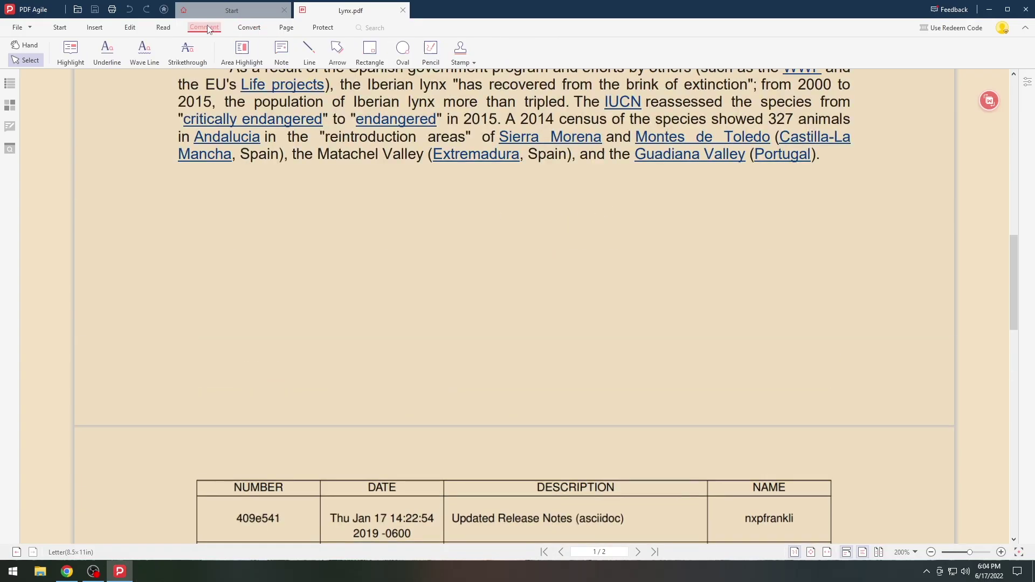
pyautogui.scroll(8, 200, 168)
pyautogui.scroll(4, 199, 167)
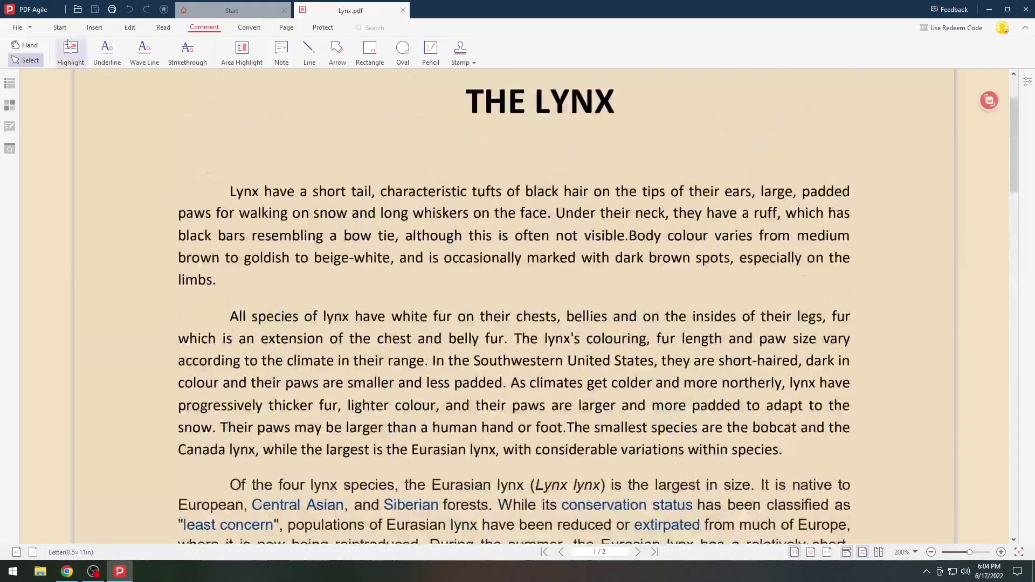
pyautogui.hotkey('ctrl', 'h')
pyautogui.moveTo(230, 191); pyautogui.dragTo(866, 193)
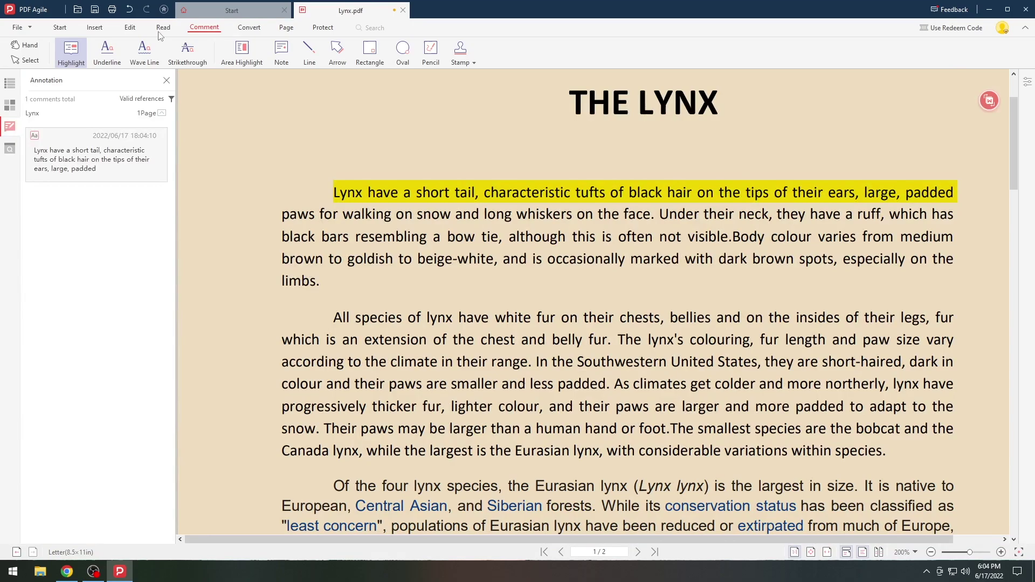
# - Strike through the phrase containing 'goldish'
pyautogui.click(144, 52)
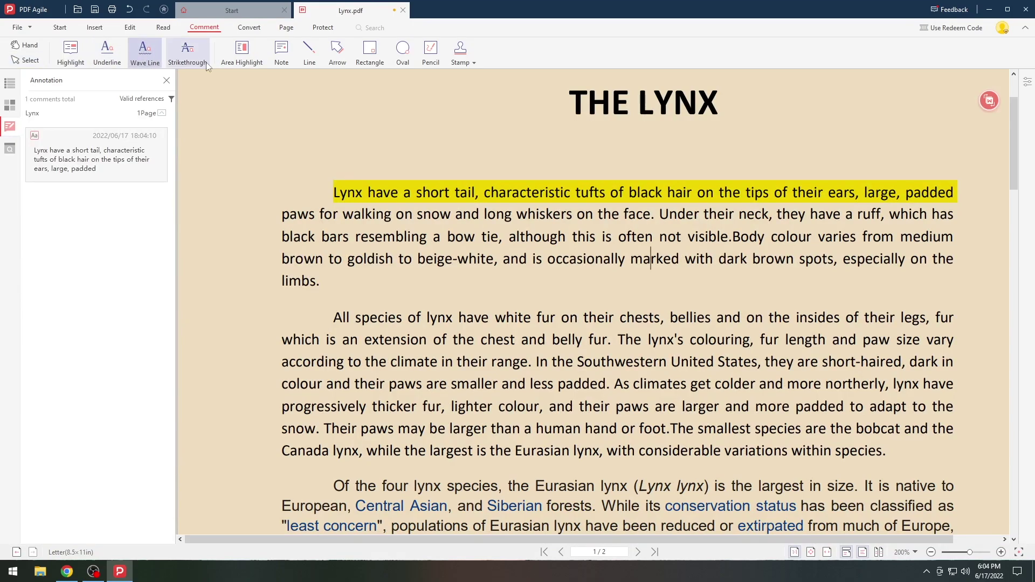
pyautogui.click(188, 53)
pyautogui.moveTo(348, 260); pyautogui.dragTo(668, 260)
# - Area-highlight the whole second paragraph in yellow
pyautogui.click(242, 53)
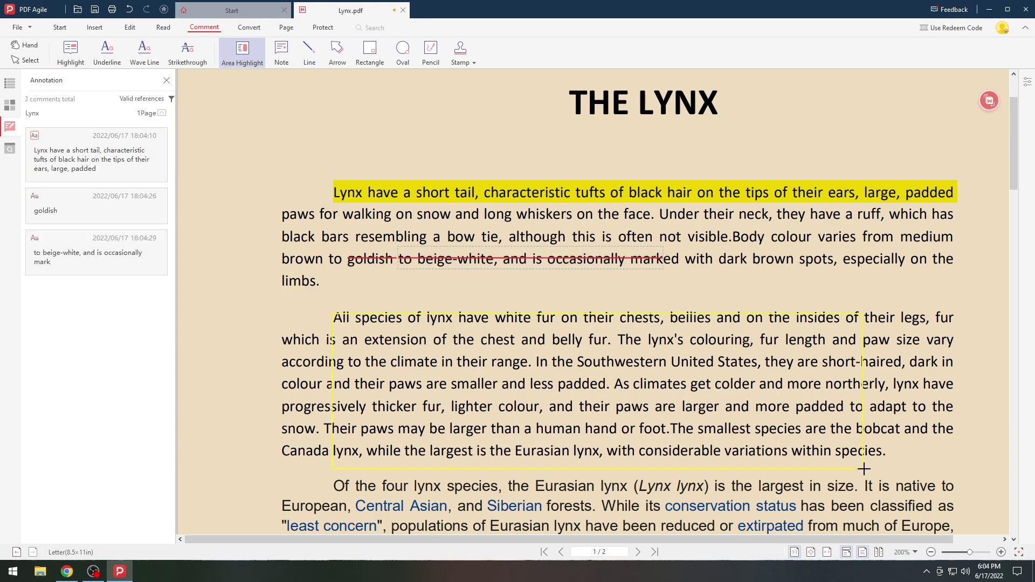
pyautogui.moveTo(955, 463); pyautogui.dragTo(950, 460)
pyautogui.moveTo(333, 313); pyautogui.dragTo(275, 299)
pyautogui.scroll(-1, 868, 259)
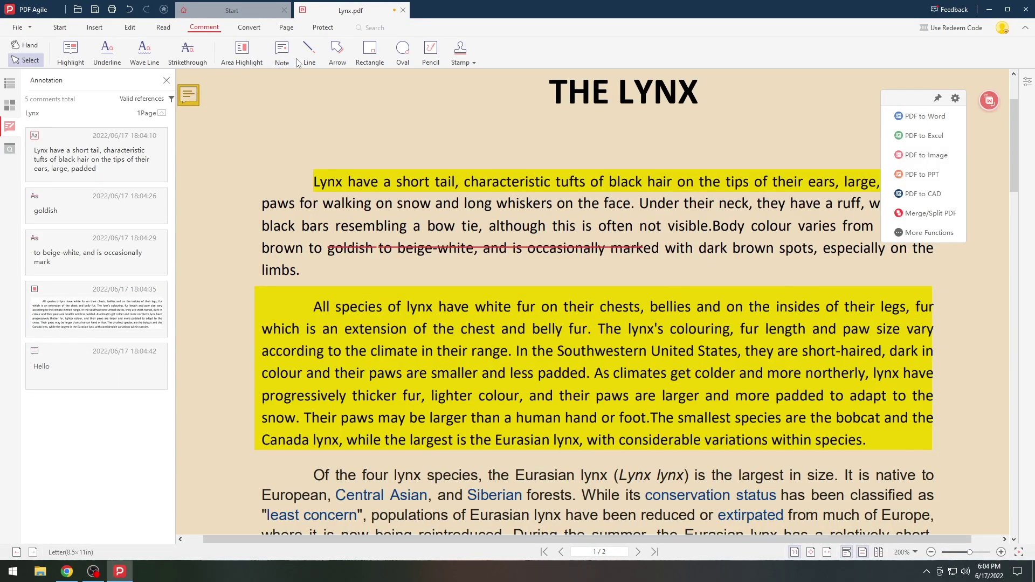
# - Draw a red line beside THE LYNX title and two red arrows lower on page 1
pyautogui.click(309, 54)
pyautogui.moveTo(284, 147); pyautogui.dragTo(370, 111)
pyautogui.click(339, 57)
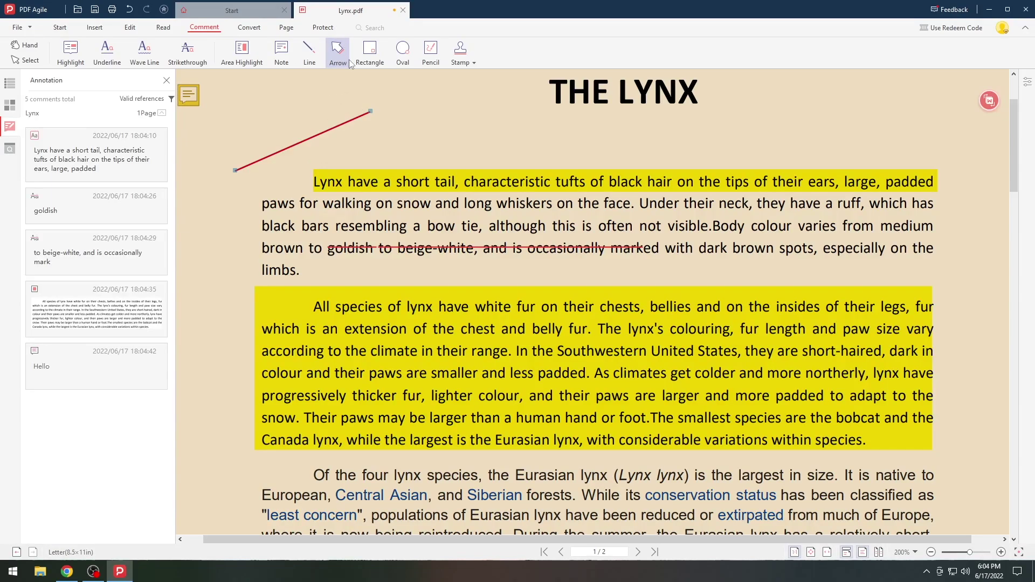
pyautogui.scroll(-10, 471, 332)
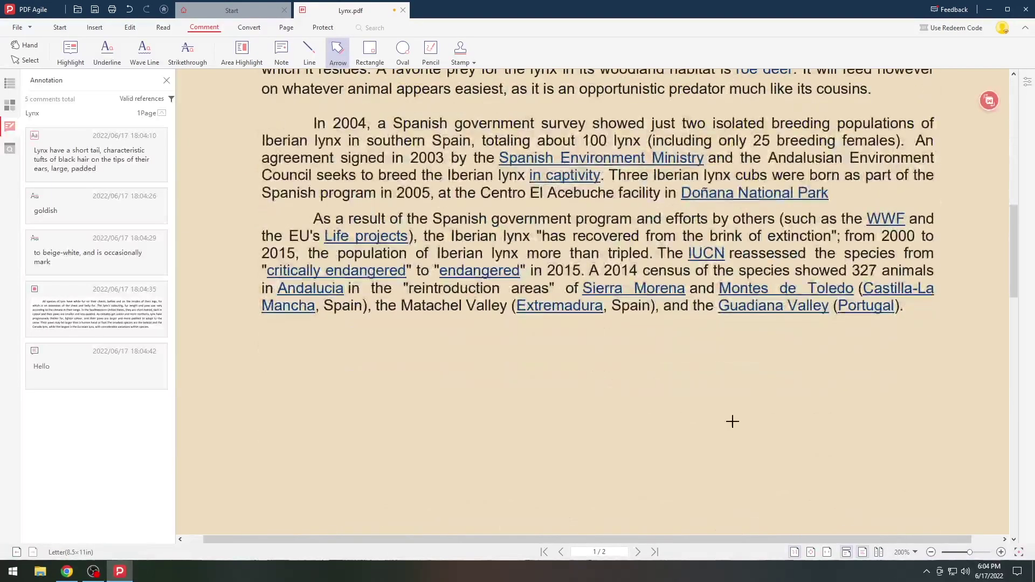
pyautogui.moveTo(890, 484)
pyautogui.mouseDown()
pyautogui.moveTo(789, 402)
pyautogui.moveTo(695, 348)
pyautogui.mouseUp()
pyautogui.moveTo(230, 382)
pyautogui.mouseDown()
pyautogui.moveTo(372, 257)
pyautogui.moveTo(469, 202)
pyautogui.mouseUp()
# - Draw a red circle below the last paragraph and a red rectangle left of it
pyautogui.click(404, 51)
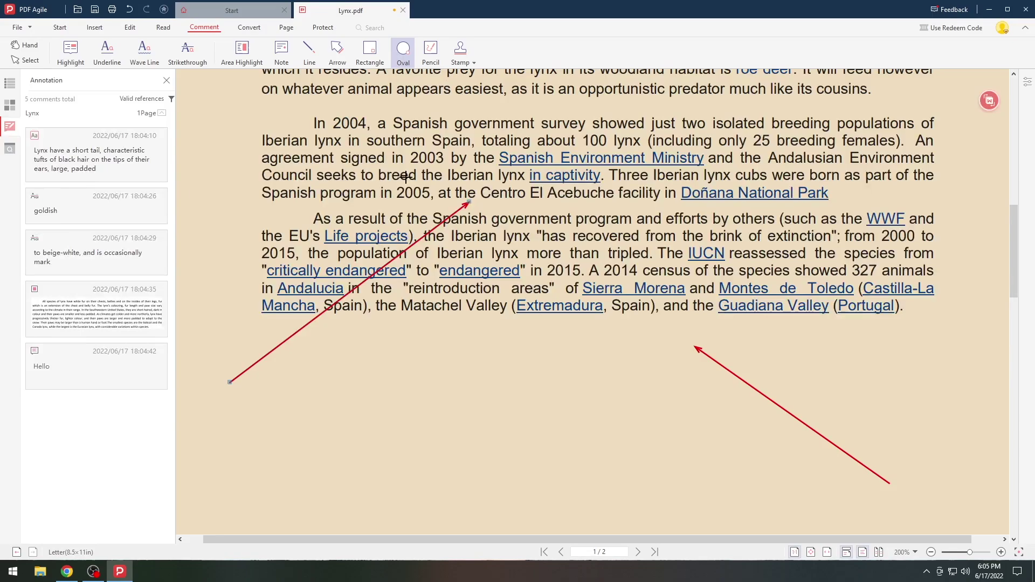
pyautogui.moveTo(539, 348)
pyautogui.mouseDown()
pyautogui.moveTo(439, 458)
pyautogui.moveTo(462, 430)
pyautogui.moveTo(428, 448)
pyautogui.mouseUp()
pyautogui.click(369, 51)
pyautogui.moveTo(400, 333); pyautogui.dragTo(292, 416)
# - Add two orange freehand pencil strokes, one through the shapes and one looping to the right
pyautogui.click(431, 52)
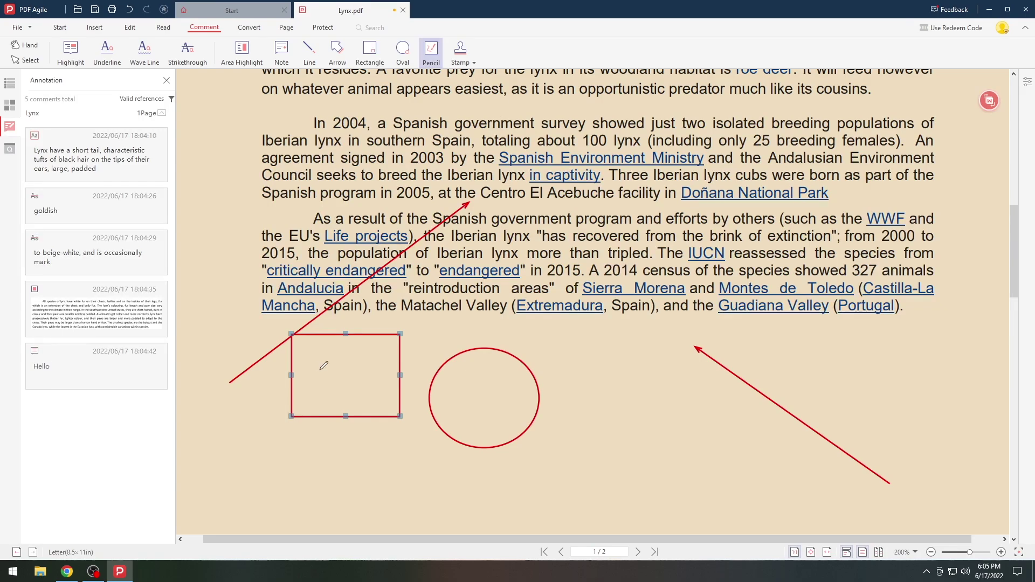
pyautogui.moveTo(338, 365)
pyautogui.mouseDown()
pyautogui.moveTo(405, 270)
pyautogui.moveTo(573, 380)
pyautogui.mouseUp()
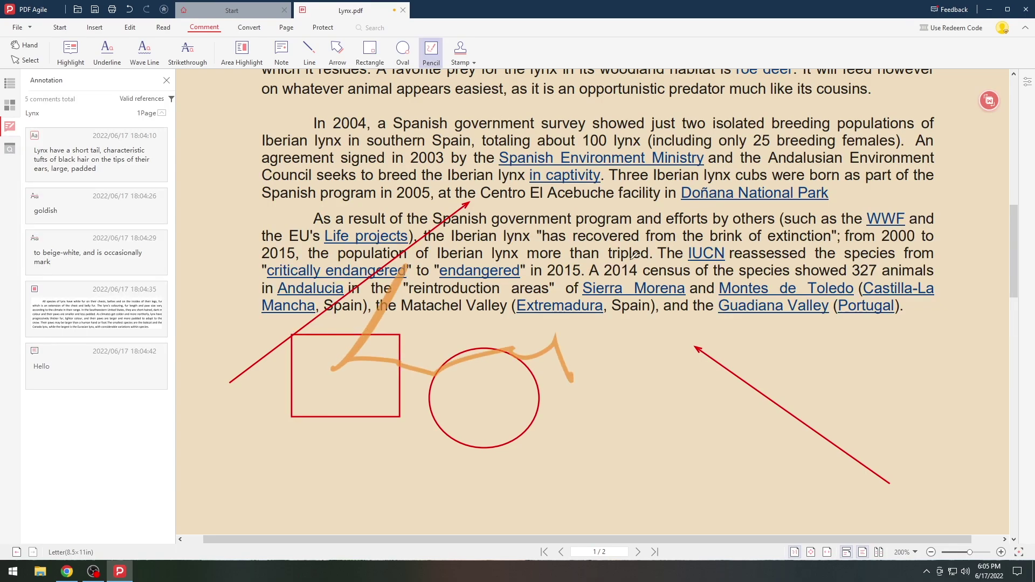
pyautogui.moveTo(639, 270); pyautogui.dragTo(888, 258)
pyautogui.scroll(10, 594, 296)
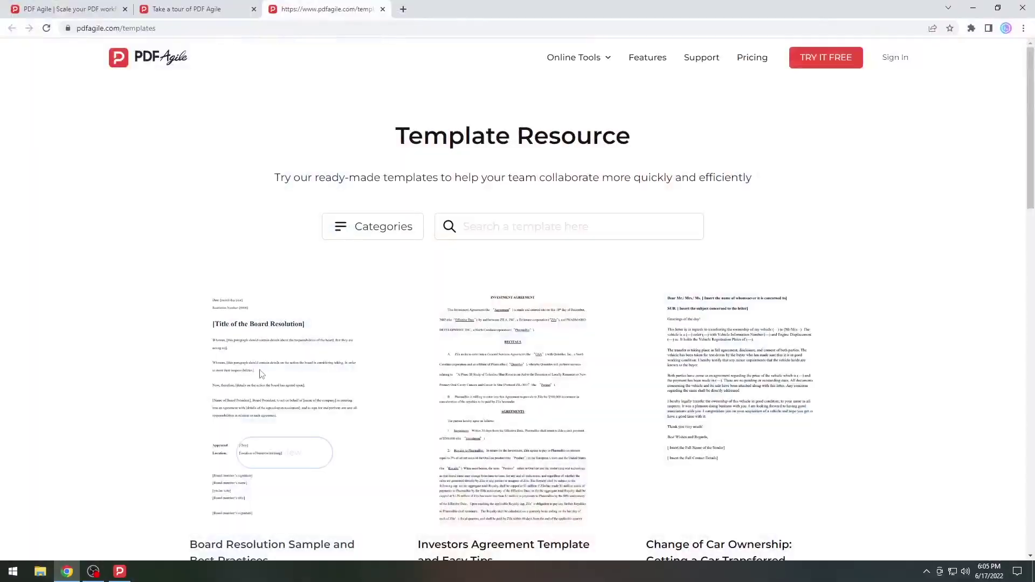
# - Browse the pdfagile.com home page and tour page in Chrome, ending on the home page
pyautogui.click(65, 9)
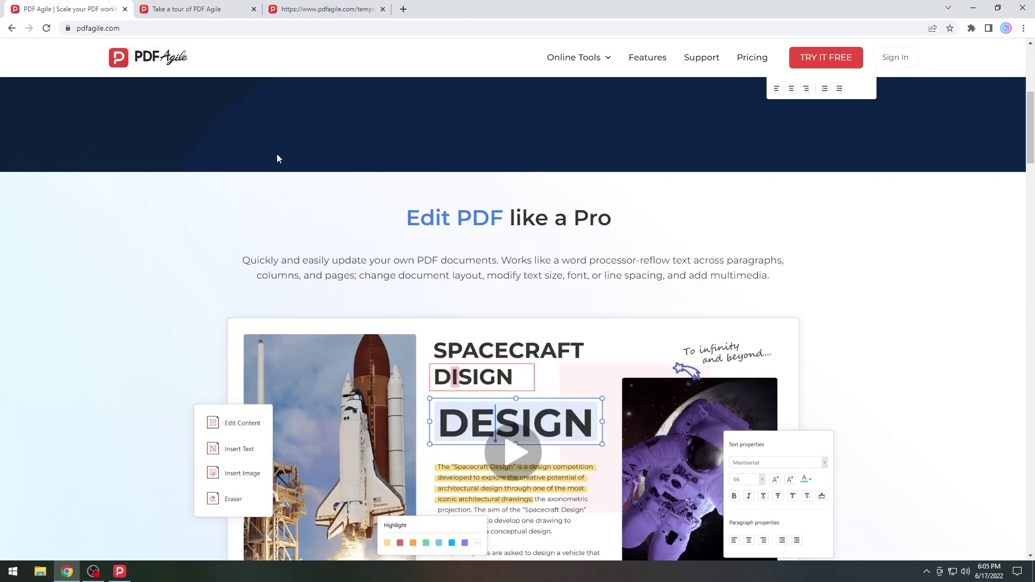
pyautogui.scroll(6, 278, 156)
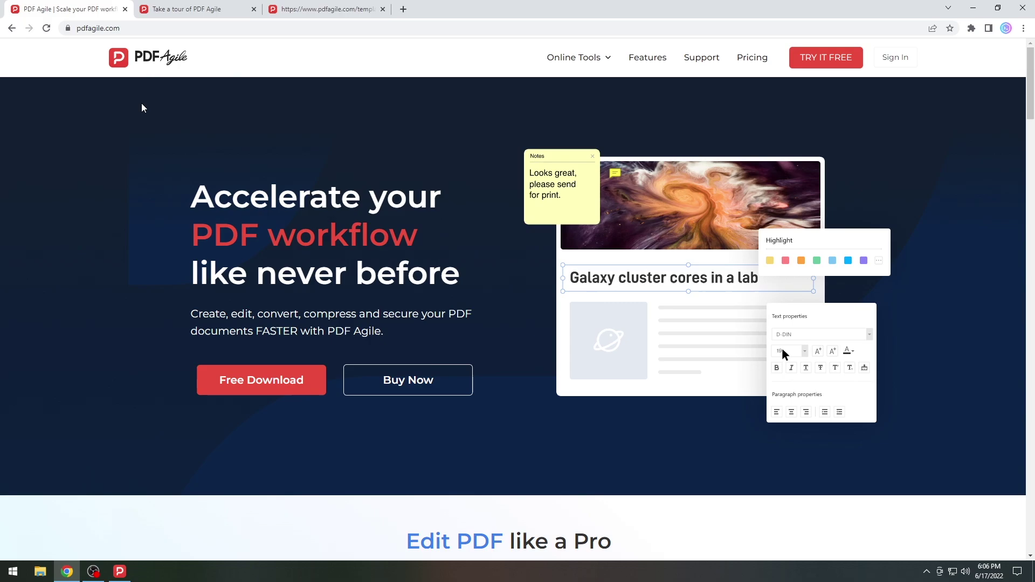
pyautogui.click(194, 9)
pyautogui.scroll(1, 259, 75)
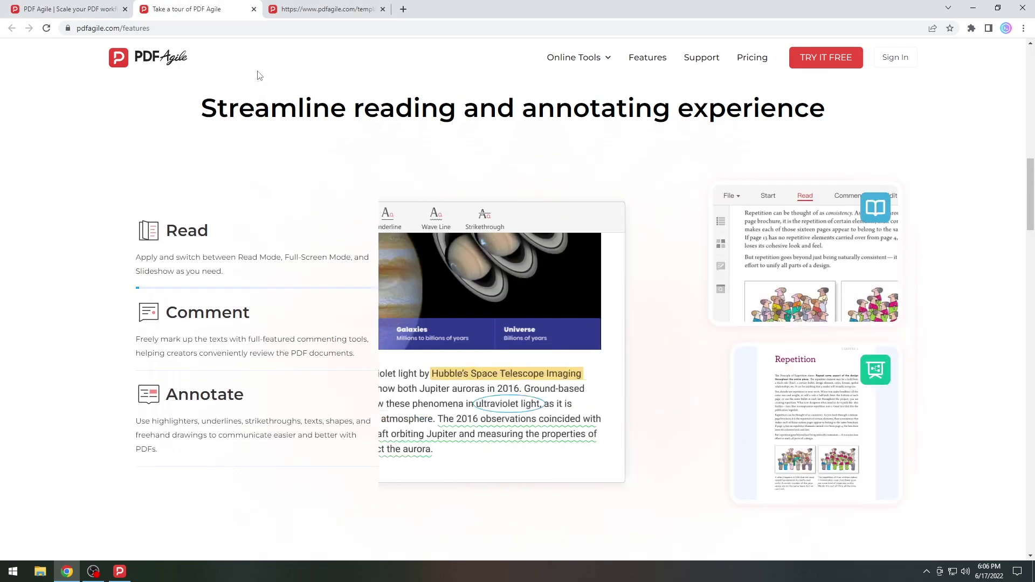
pyautogui.click(54, 9)
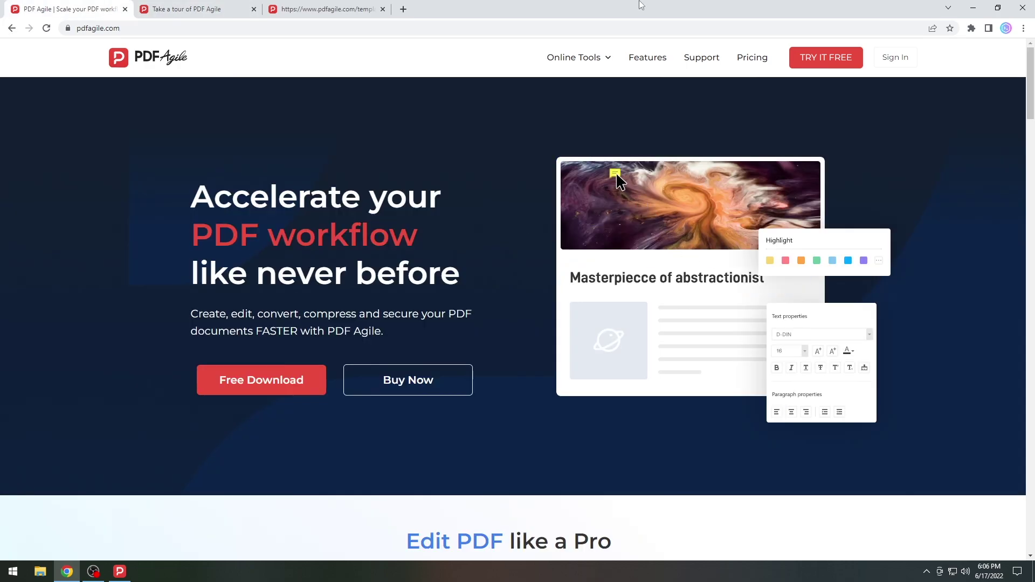